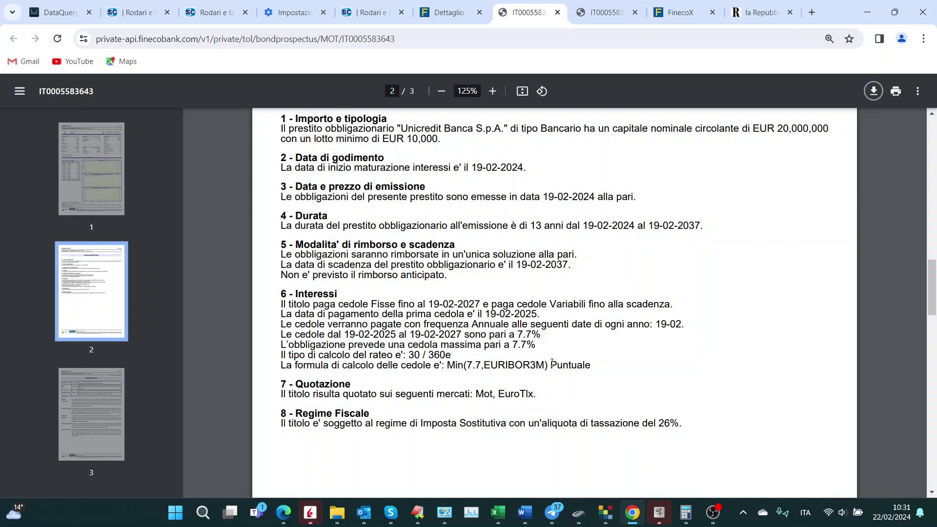
Review page 1 of the Unicredit 19-02-37 bond sheet, highlighting the spread over the EURIRS curve and examining the gross cash flow table.
drag(932, 291, 935, 159)
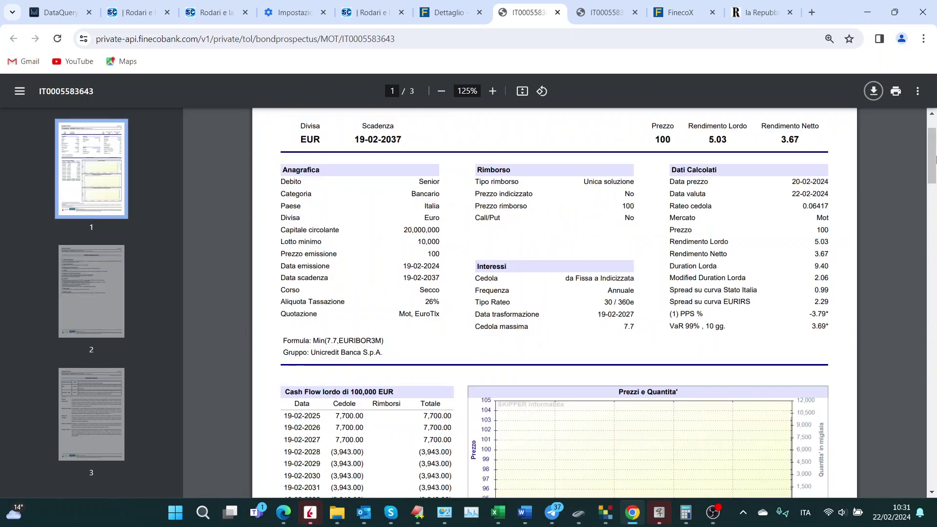
scroll(935, 156, down, 5)
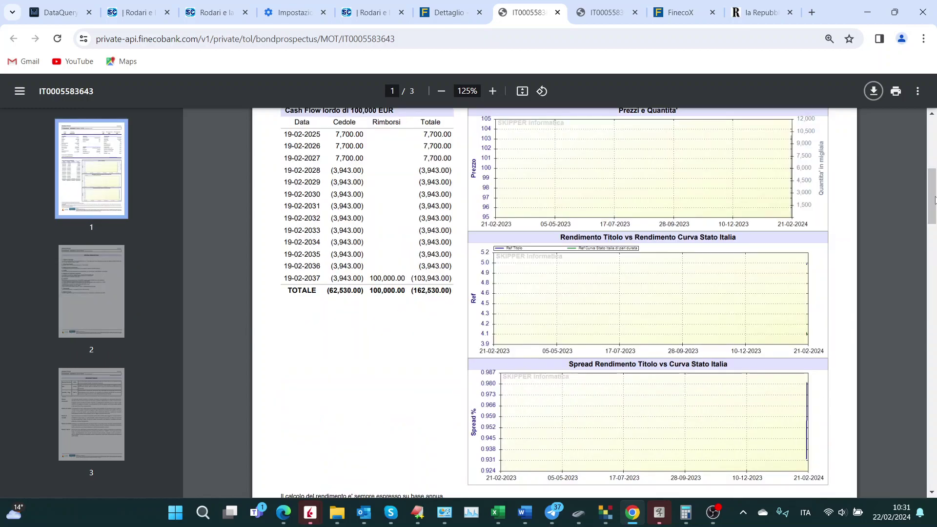
scroll(935, 149, up, 6)
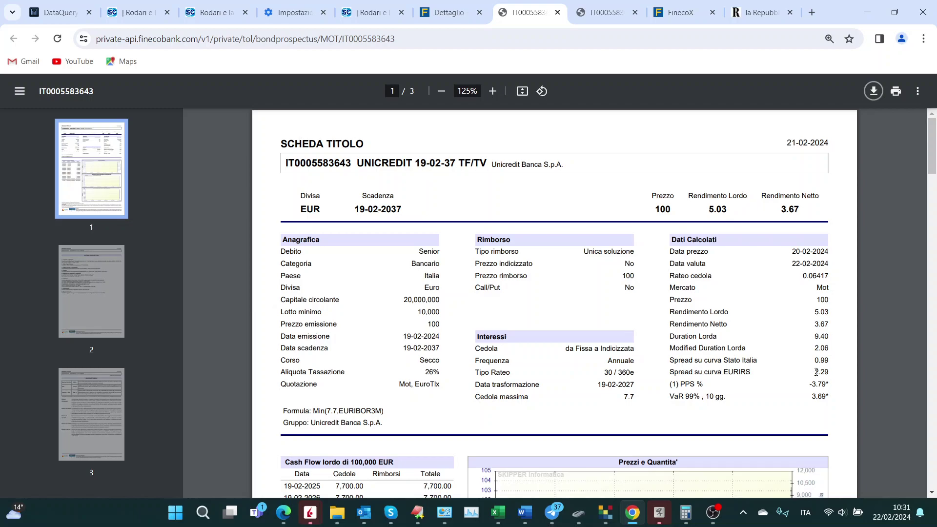
drag(814, 372, 826, 370)
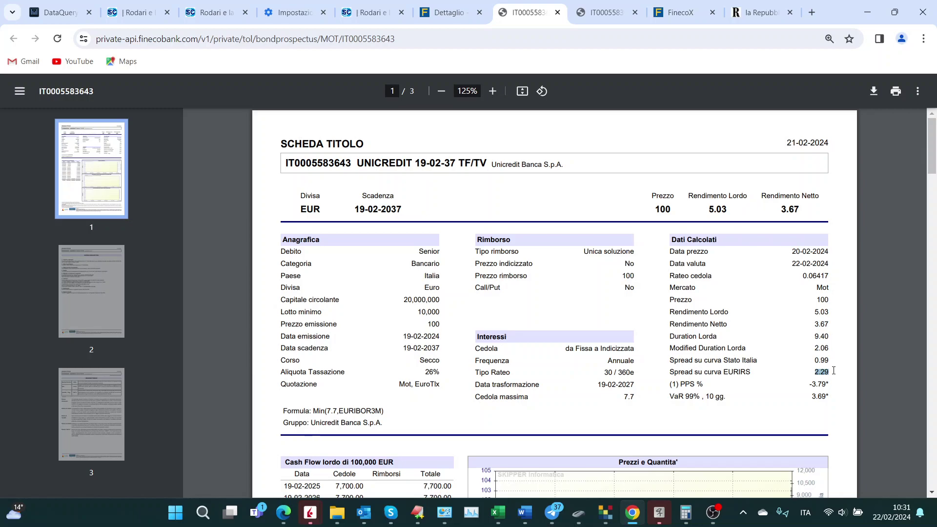
click(763, 374)
drag(930, 168, 930, 188)
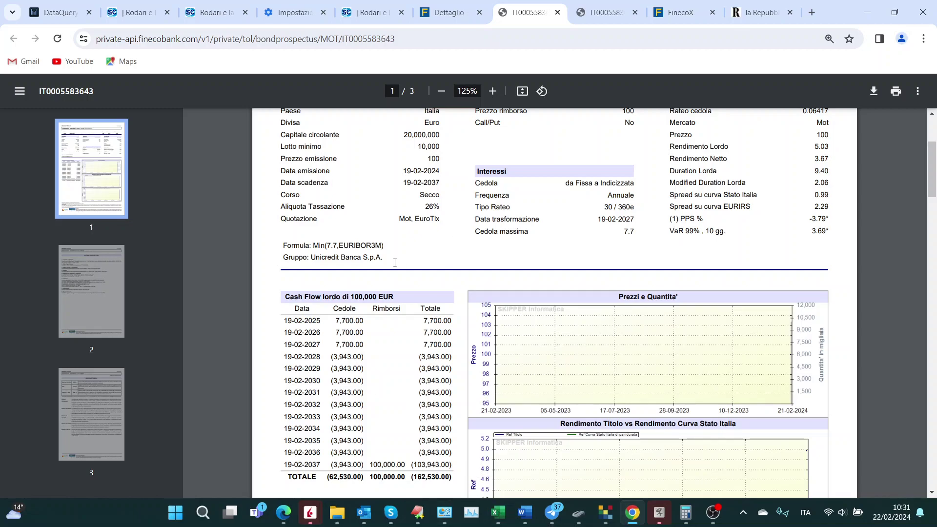
Switch to the Curve.xlsx workbook in Excel and go to the Cash Flow column header on the Bond sheet.
click(498, 520)
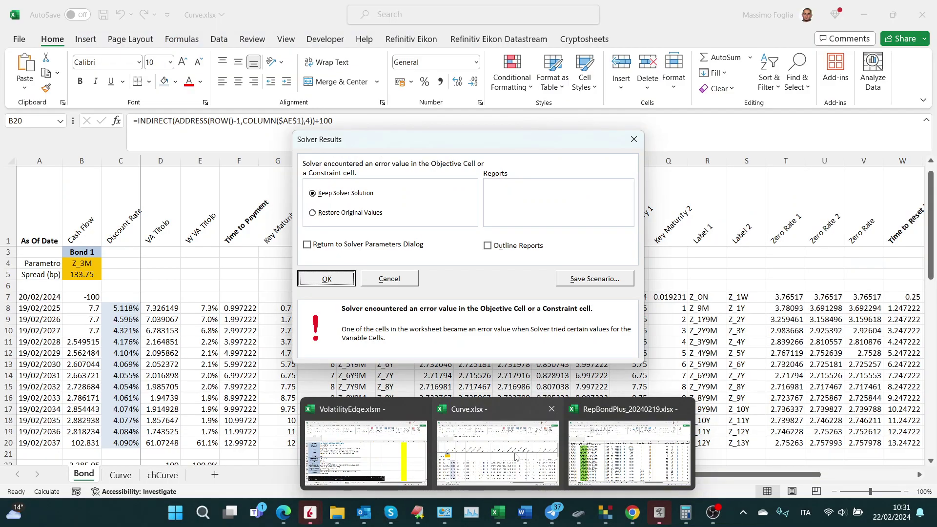
click(516, 457)
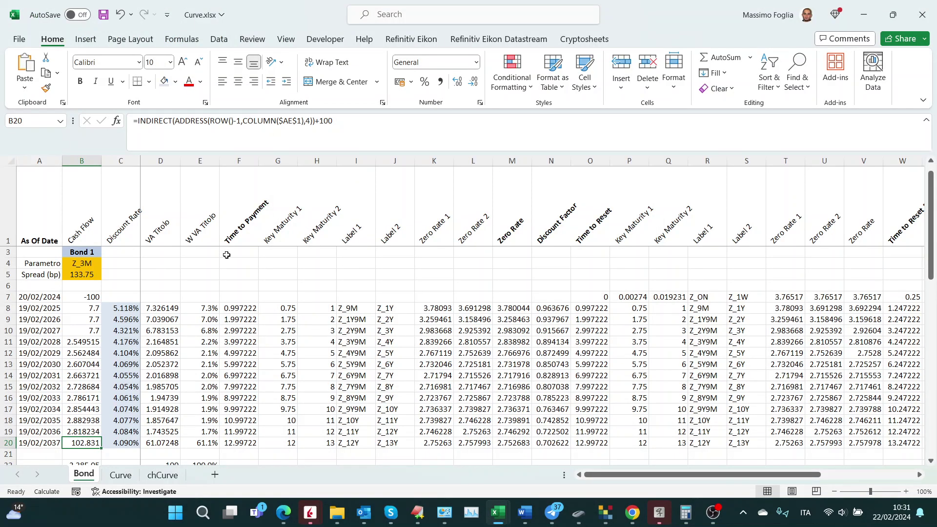
key(ctrl+Home)
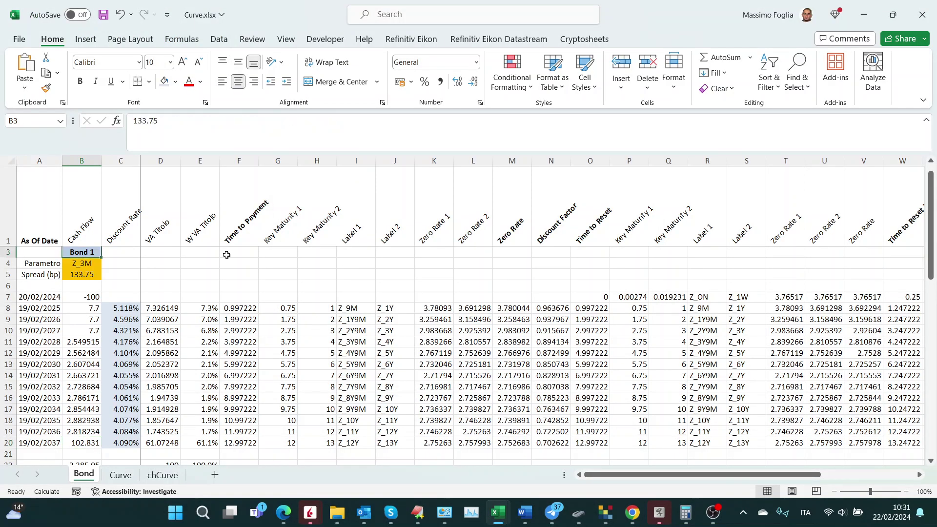
key(Up)
key(Up)
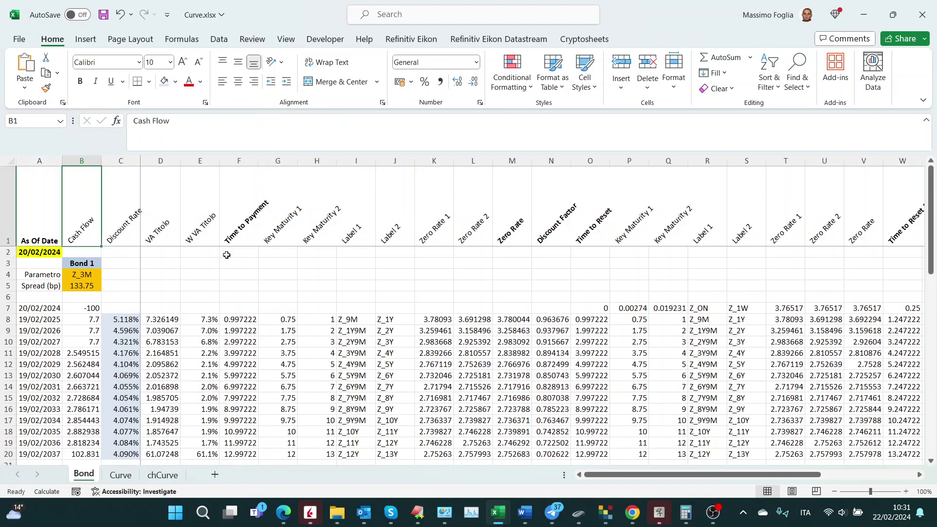
Inspect the Bond 1 cash flow cells one by one, from the 20/02/2024 outlay to the 19/02/2028 coupon formula.
click(73, 308)
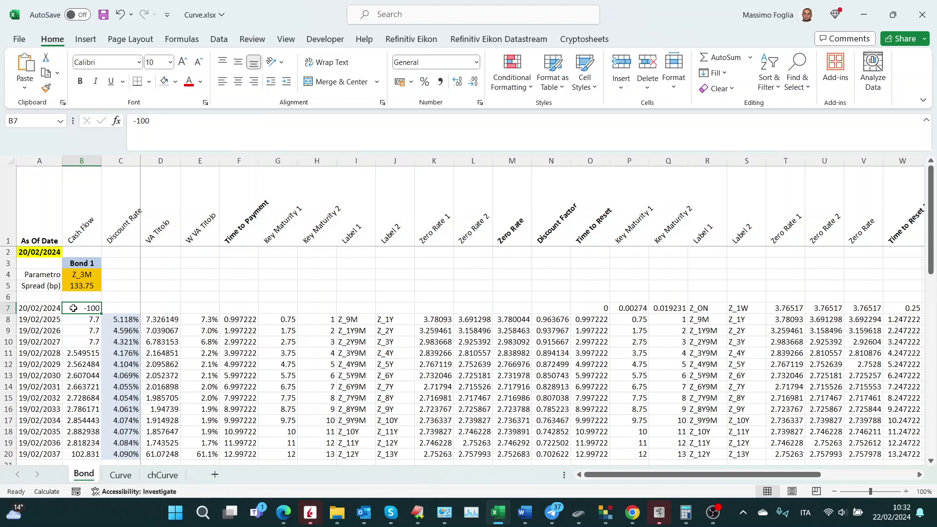
key(Down)
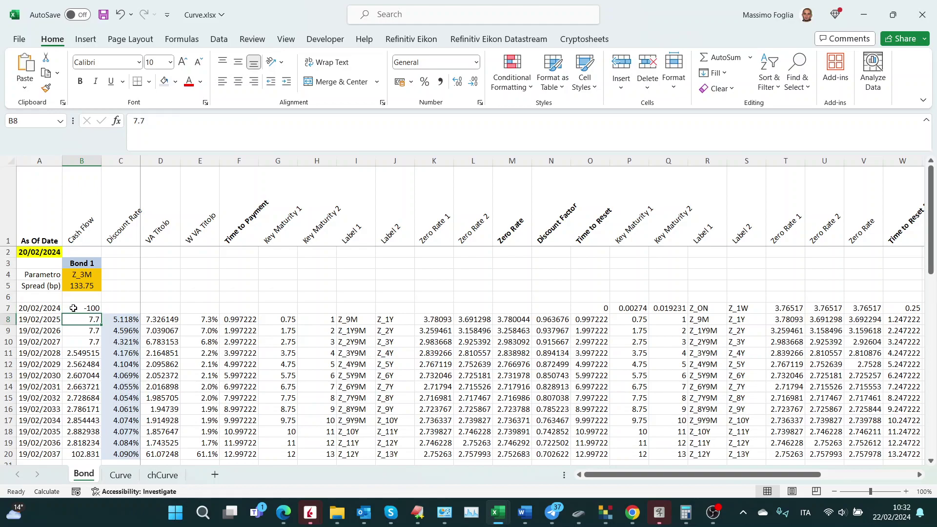
key(Up)
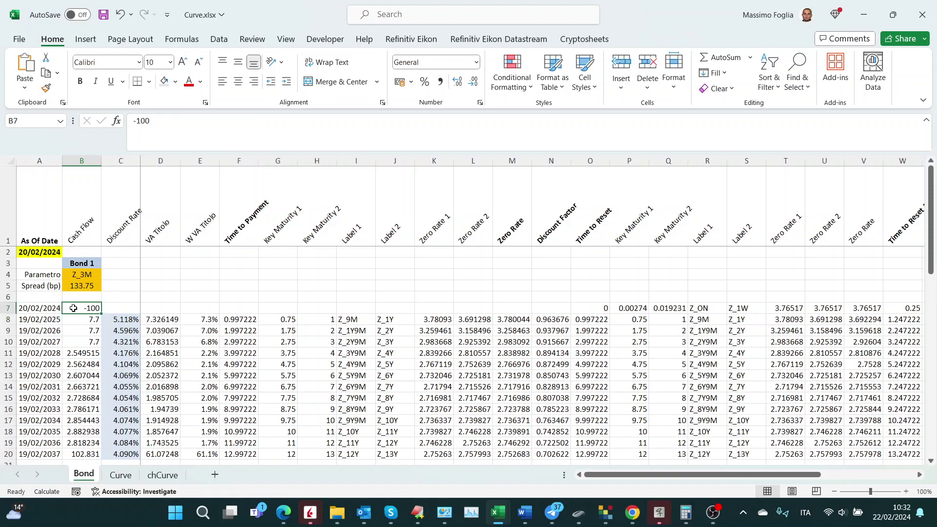
key(Down)
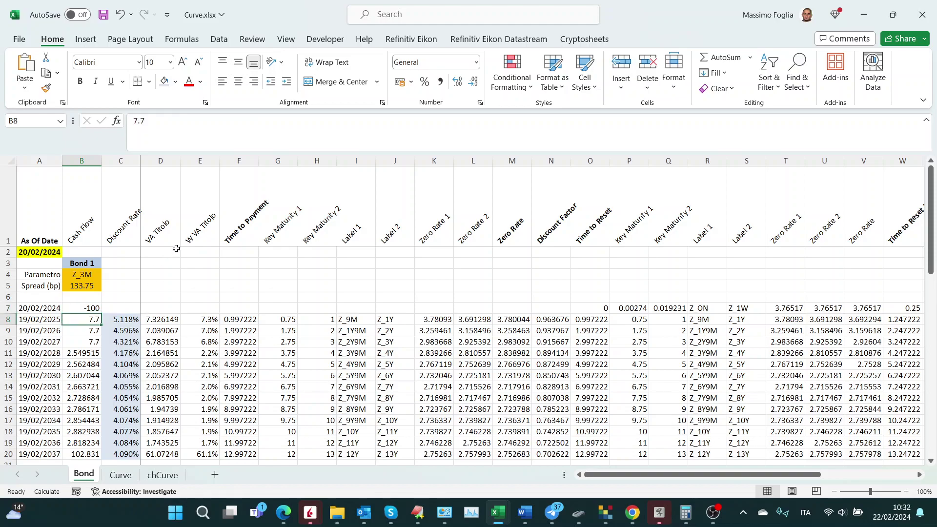
key(Down)
key(Up)
key(Down)
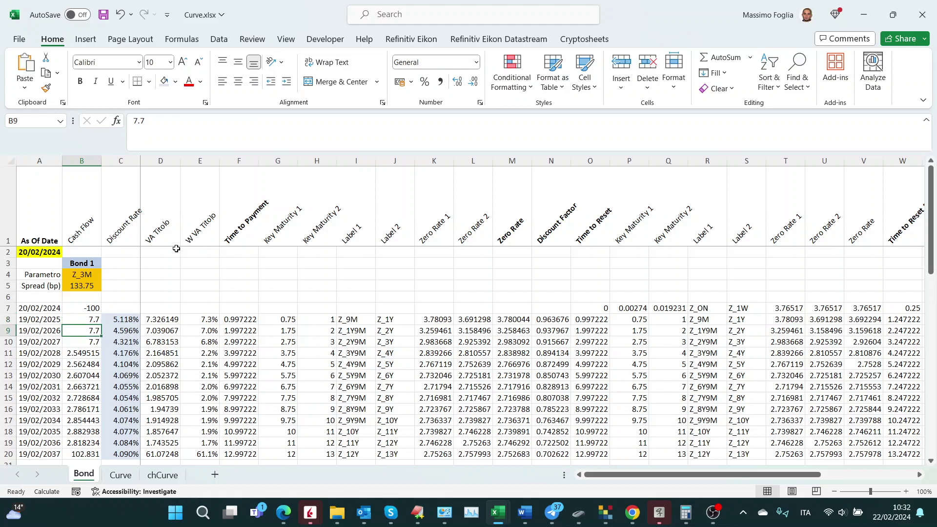
key(Up)
key(Down)
key(Up)
key(Down)
key(Down)
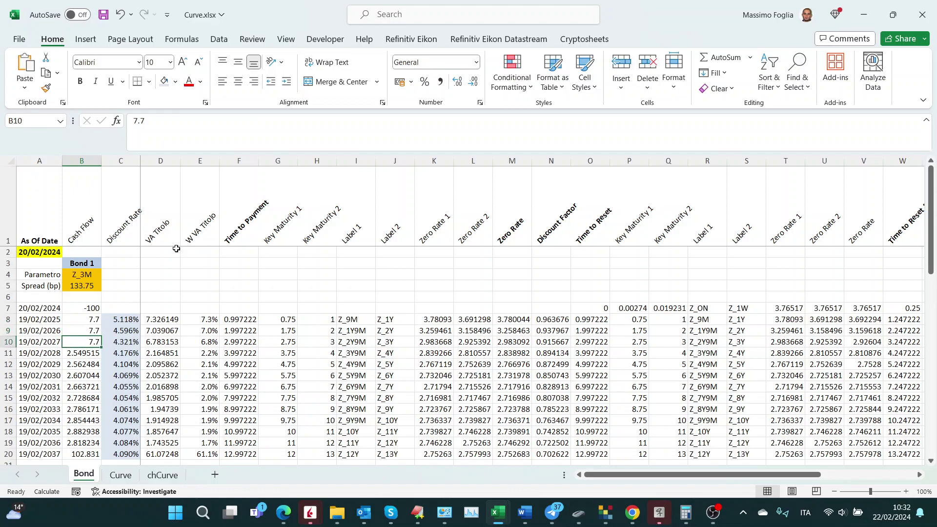
key(Down)
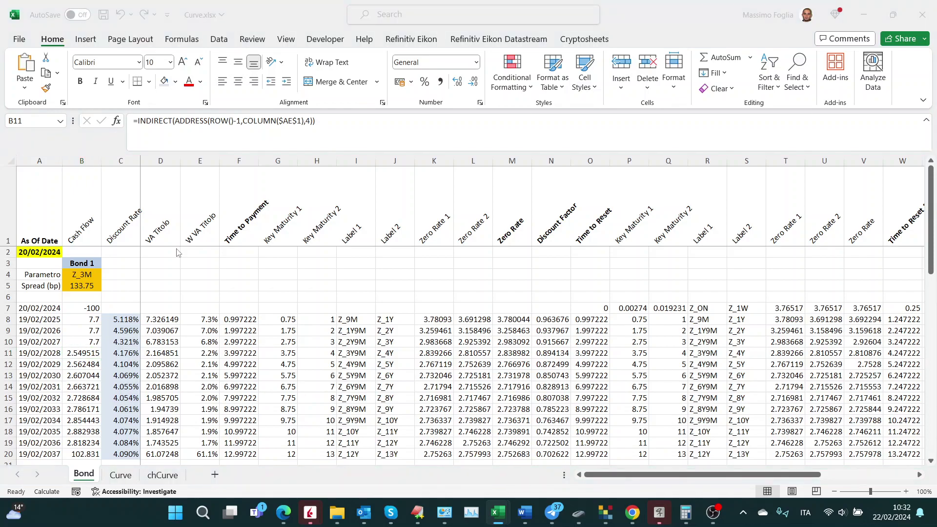
Compare the cash flows in the browser's bond sheet with the 20/02/24 Euribor 3M rate on the workbook's Curve sheet.
key(alt+Tab)
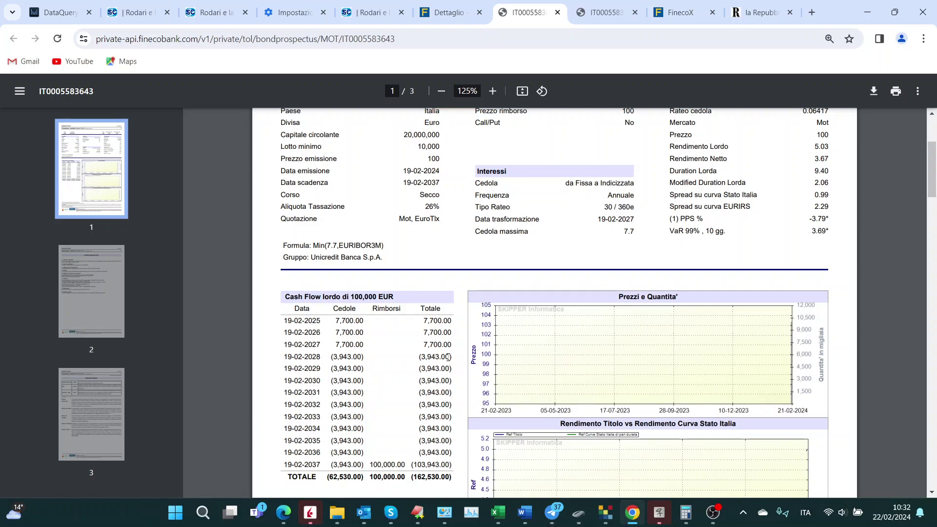
key(alt+Tab)
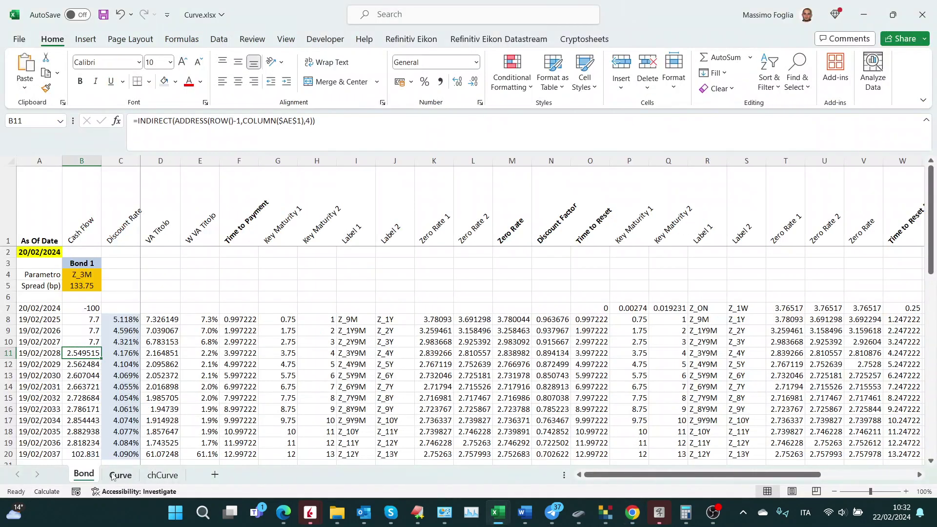
click(120, 475)
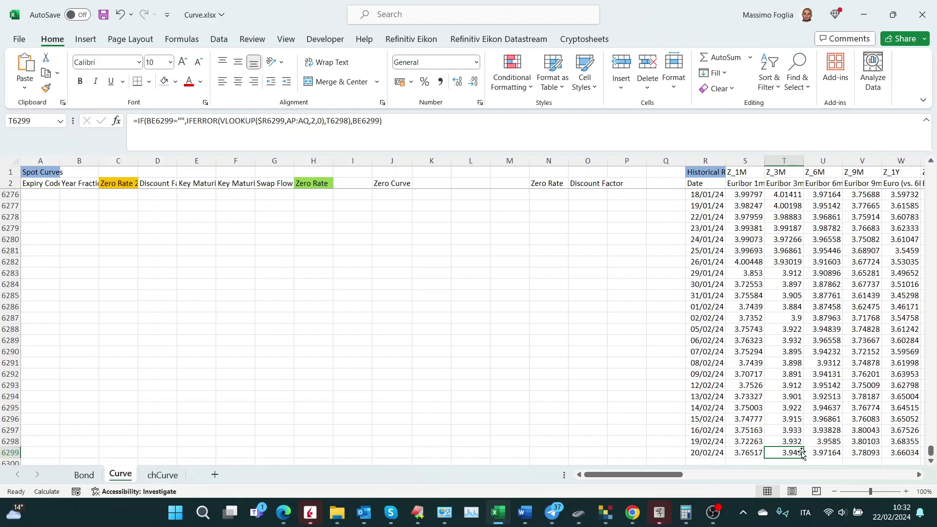
key(alt+Tab)
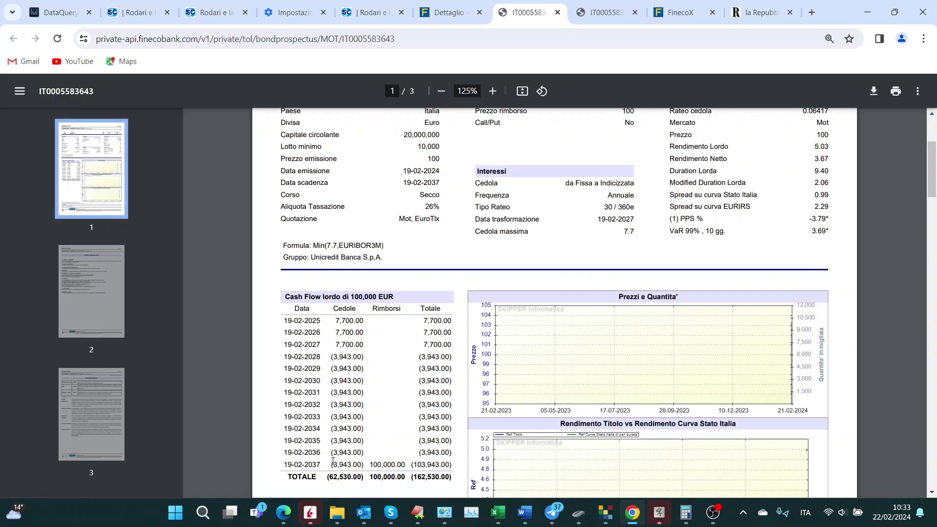
key(alt+Tab)
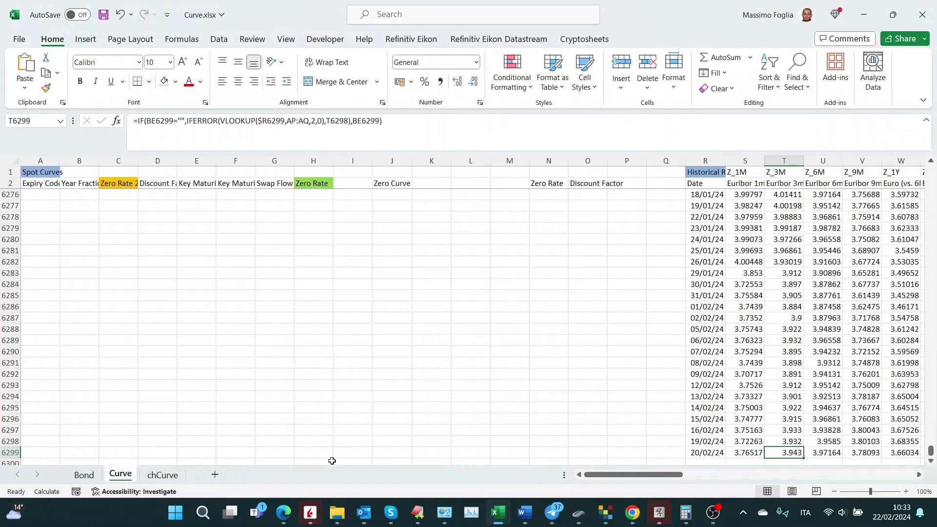
Examine the chCurve sheet's chart, comparing the "Attuale" and "1 mese fa" curves at the short and 10-year maturities.
click(160, 475)
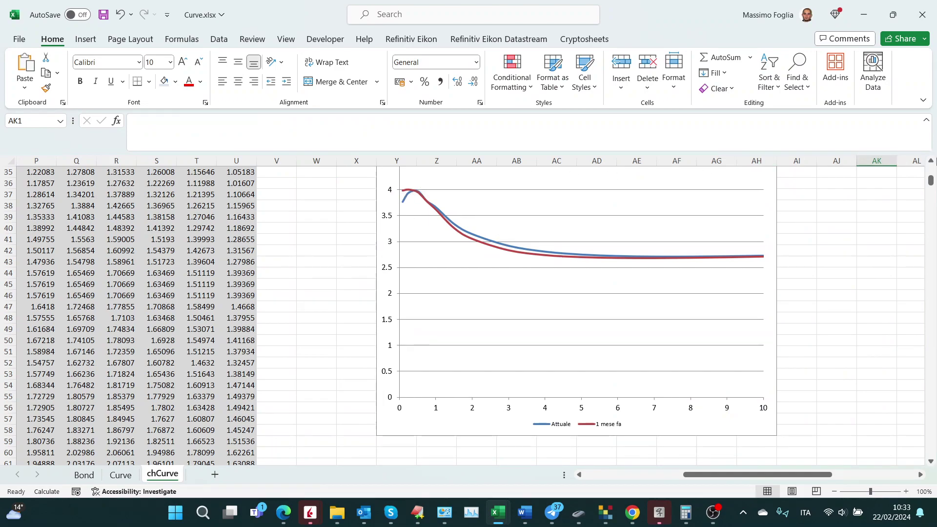
click(931, 163)
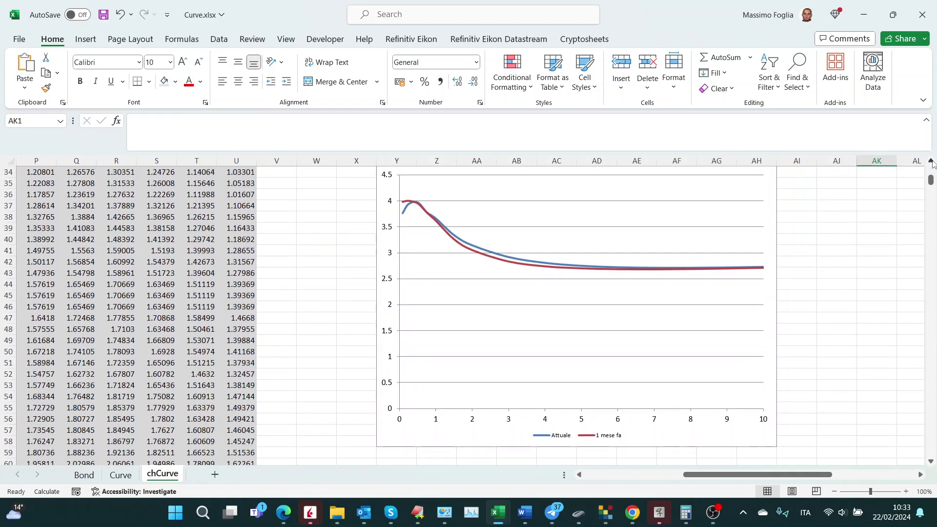
click(931, 163)
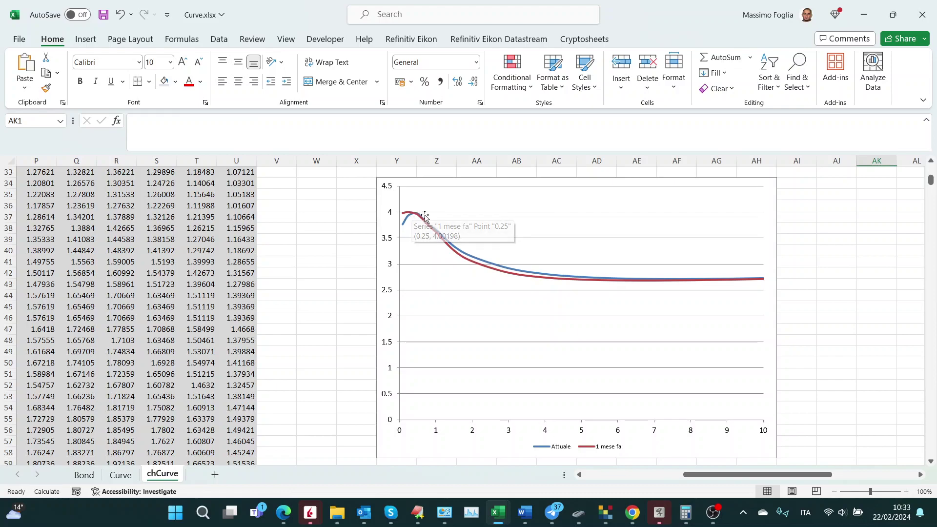
mouse_move(435, 230)
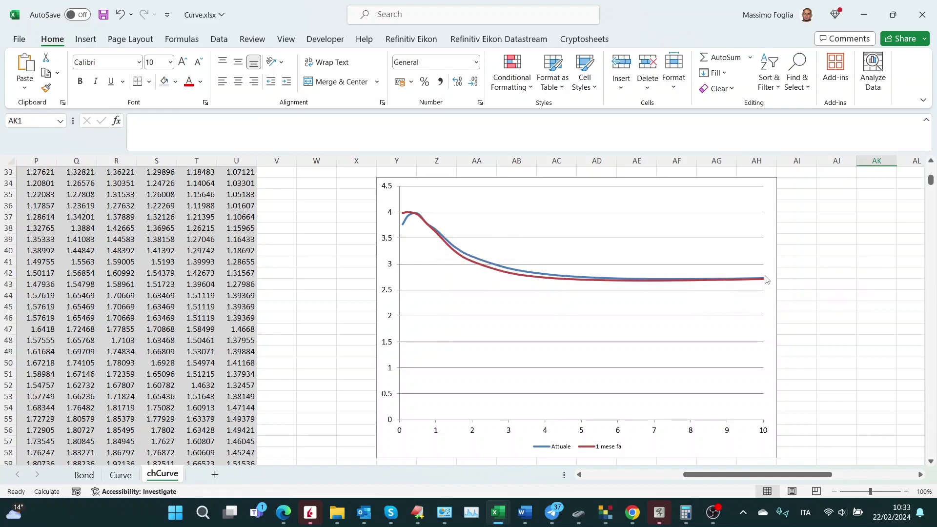
mouse_move(765, 279)
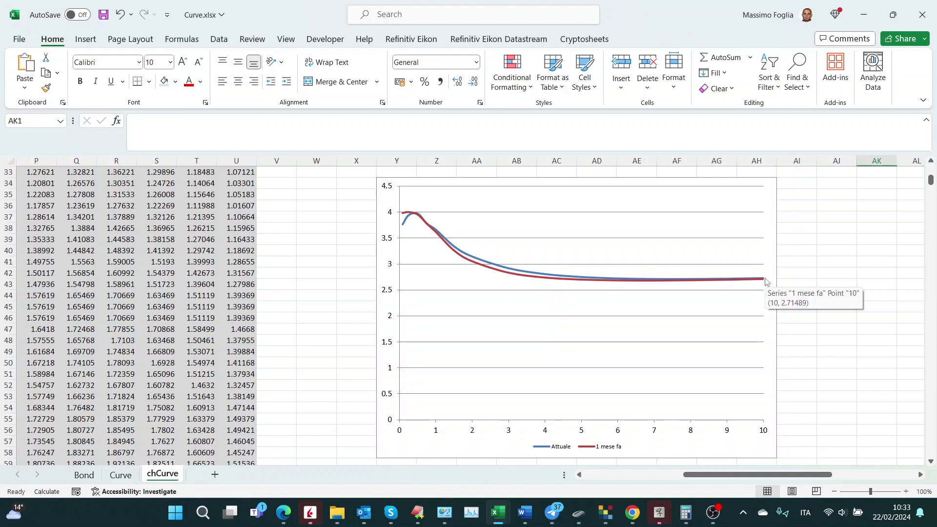
mouse_move(614, 284)
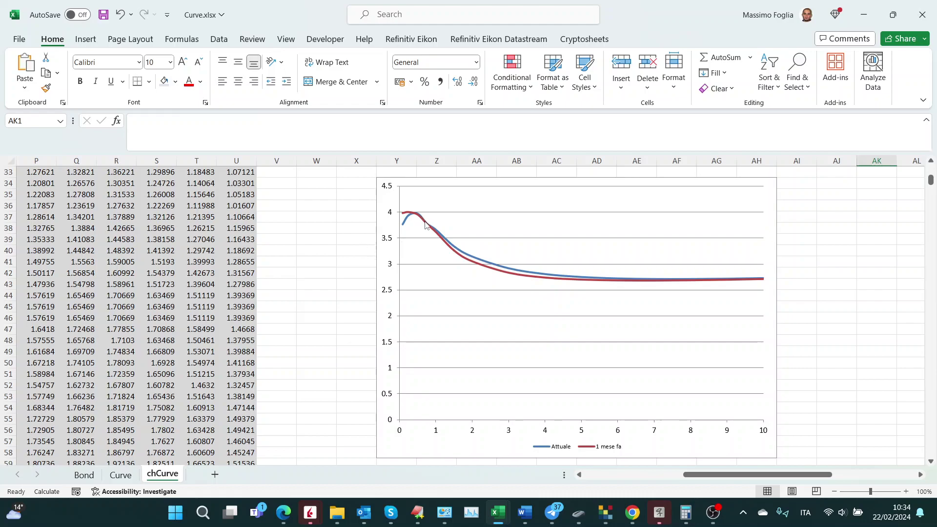
Go to the first date row of the historical rate table on the chCurve sheet.
click(77, 274)
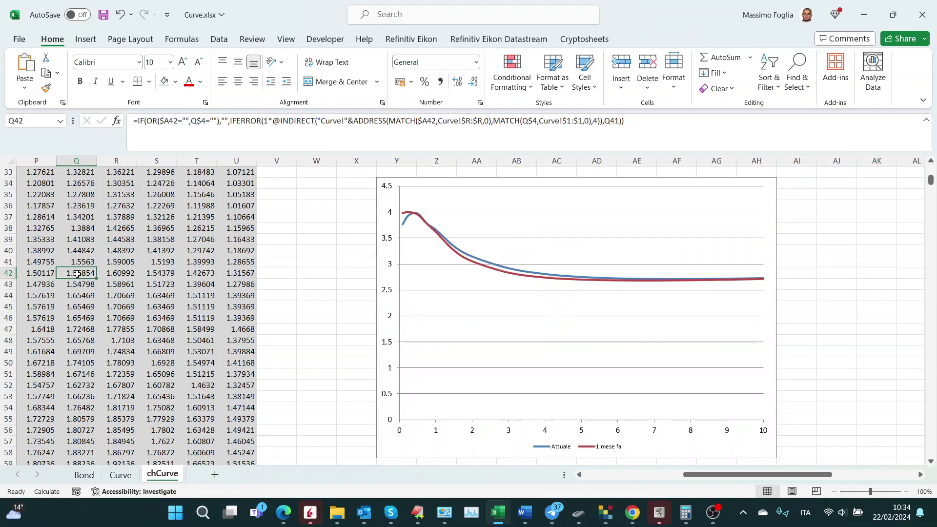
key(ctrl+Left)
key(ctrl+Down)
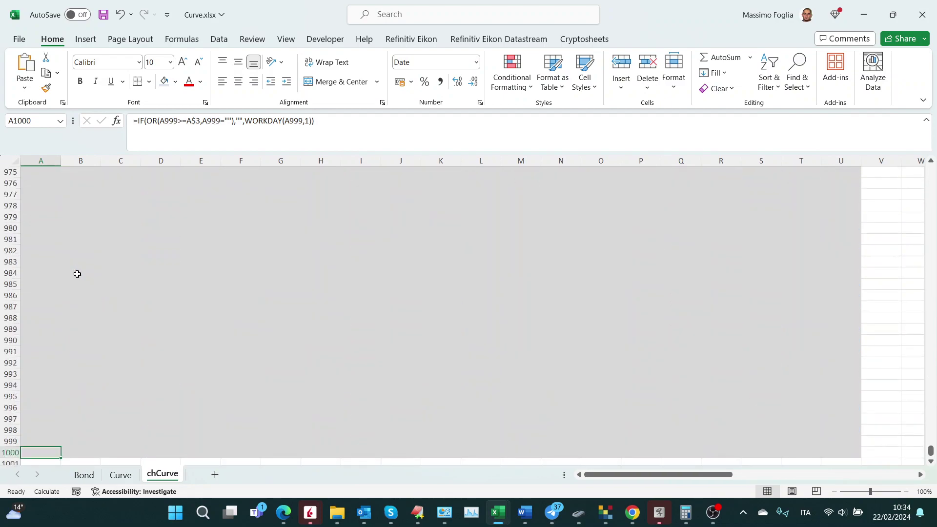
key(ctrl+Up)
key(Down)
key(Down)
key(Down)
key(Down)
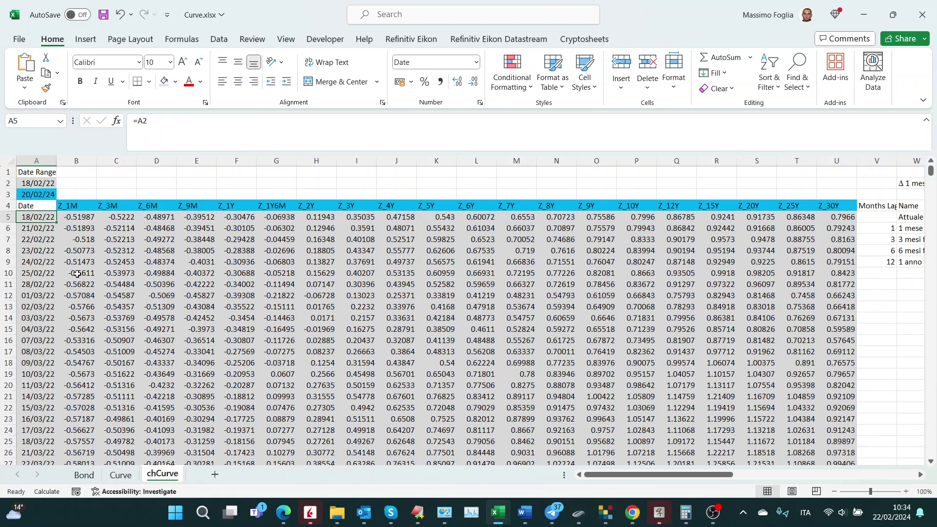
Return to the Curve sheet and select the Z_ON expiry code at the start of the Spot Curves table.
click(120, 475)
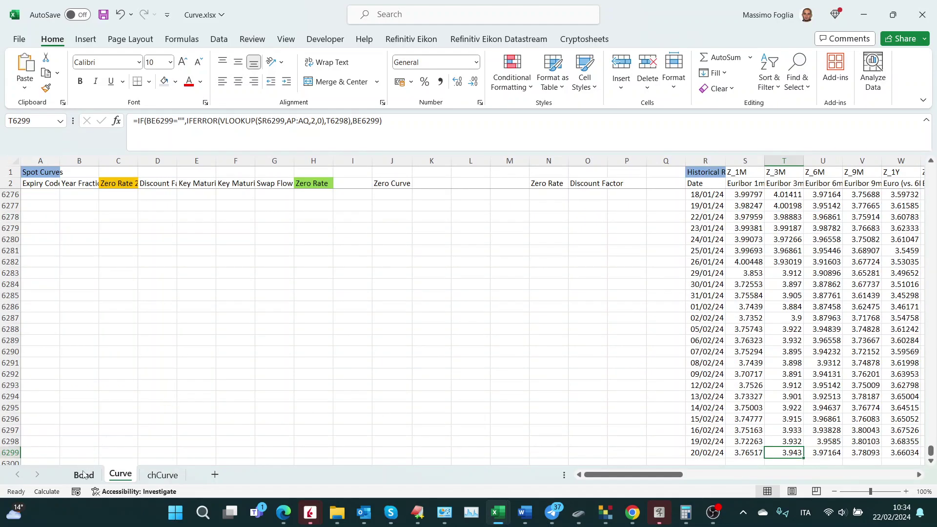
key(ctrl+Home)
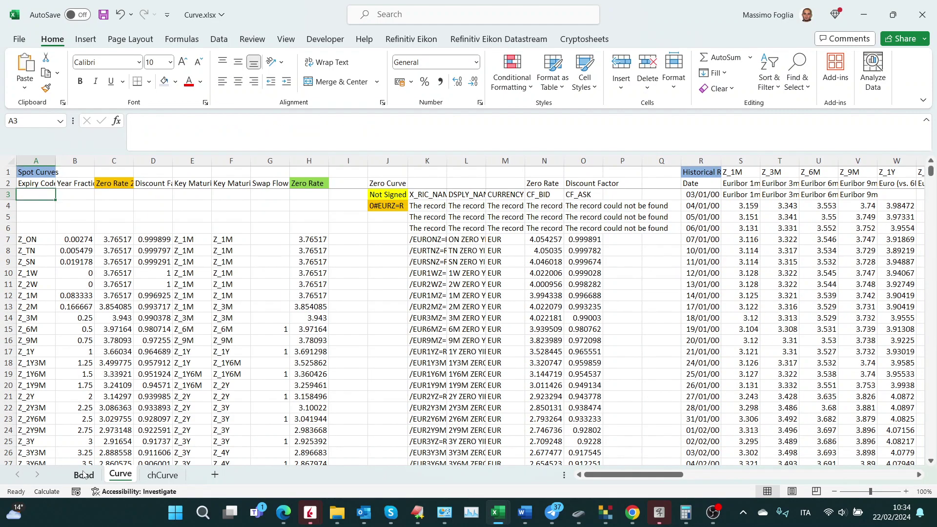
key(Down)
key(Down)
key(Down)
key(Down)
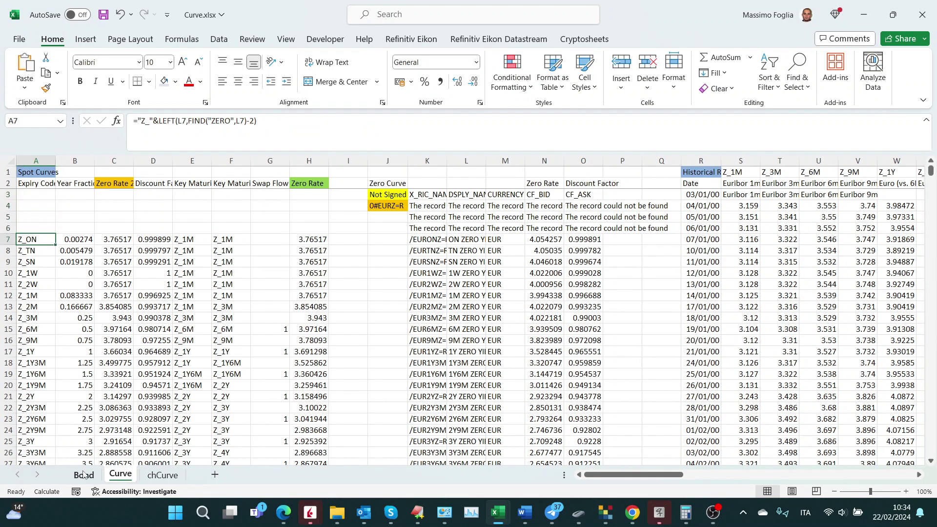
Examine the Z_ON row on the Curve sheet, from its year fraction across to the historical one-year Euro rates.
key(Right)
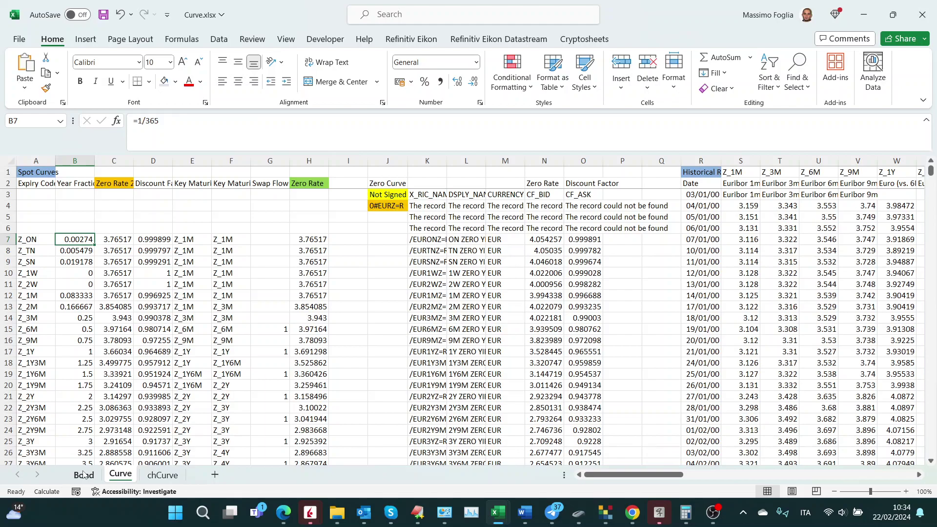
key(Right)
key(Right)
key(Right)
key(Right)
key(Right)
key(Right)
key(Right)
key(Right)
key(Right)
key(Right)
key(Right)
key(Right)
key(Right)
key(Right)
key(Right)
key(Right)
key(Right)
key(Right)
key(Right)
key(Right)
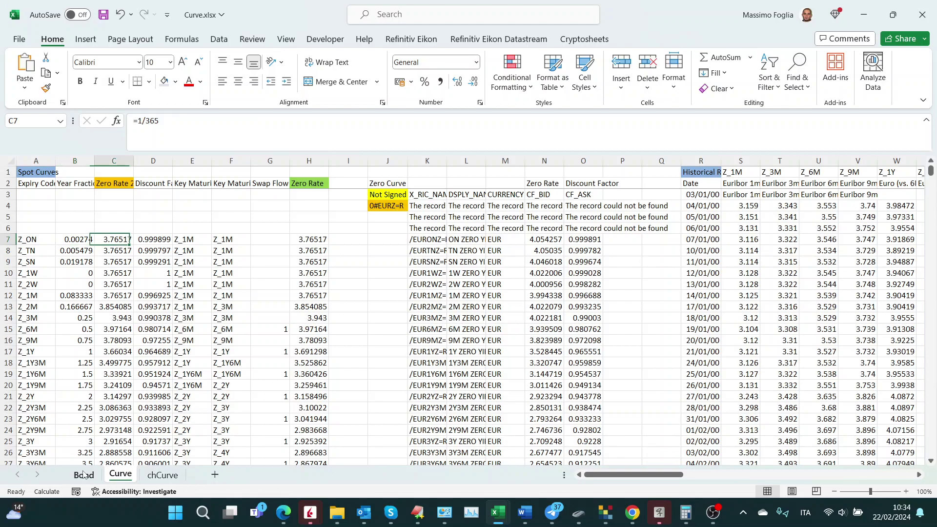
Compare the Euribor and Euro swap rate columns in the historical rate table along the 07/01/00 row.
key(Left)
key(Left)
key(Left)
key(Left)
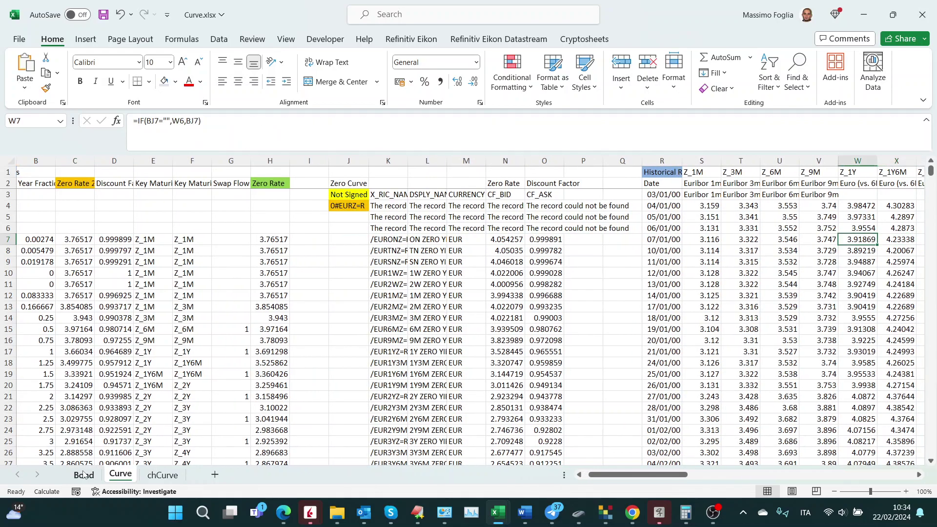
key(Right)
key(Right)
key(Right)
key(Right)
key(Left)
key(Left)
key(Left)
key(Left)
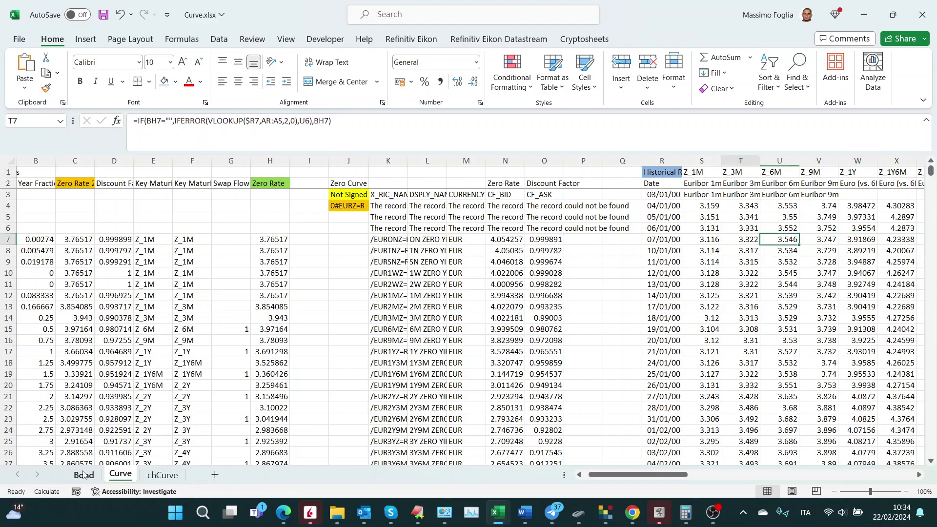
Return to the green Zero Rate column of the Spot Curves table and inspect the Z_2M zero rate formula.
key(Left)
key(Left)
key(Left)
key(Left)
key(Left)
key(Left)
key(Left)
key(Left)
key(Left)
key(Left)
key(Left)
key(Left)
key(Down)
key(Down)
key(Down)
key(Down)
key(Down)
key(Down)
key(Down)
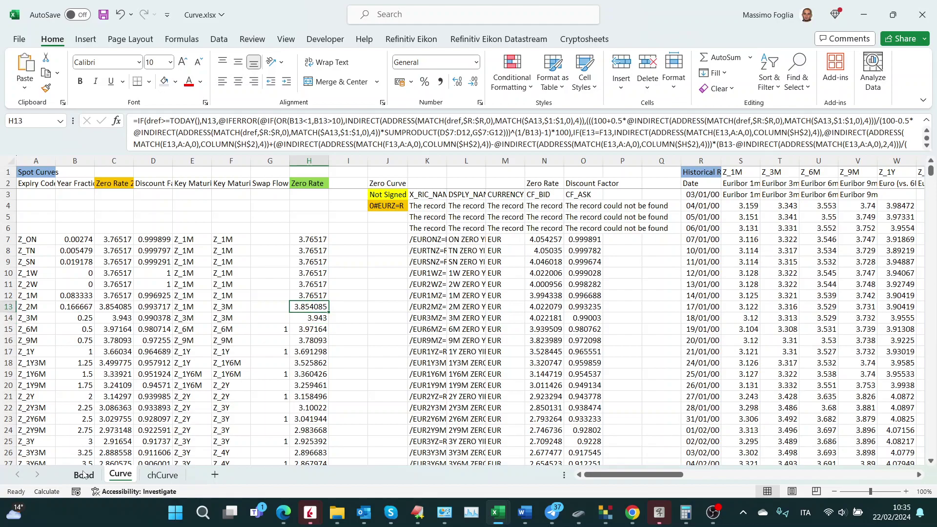
Review the green Zero Rate column down through the multi-year maturities and back up to Z_1M.
key(Down)
key(Down)
key(Down)
key(Down)
key(Down)
key(Down)
key(Down)
key(Down)
key(Down)
key(Down)
key(Up)
key(Up)
key(Up)
key(Up)
key(Up)
key(Up)
key(Up)
key(Up)
key(Up)
key(Up)
key(Up)
key(Up)
key(Up)
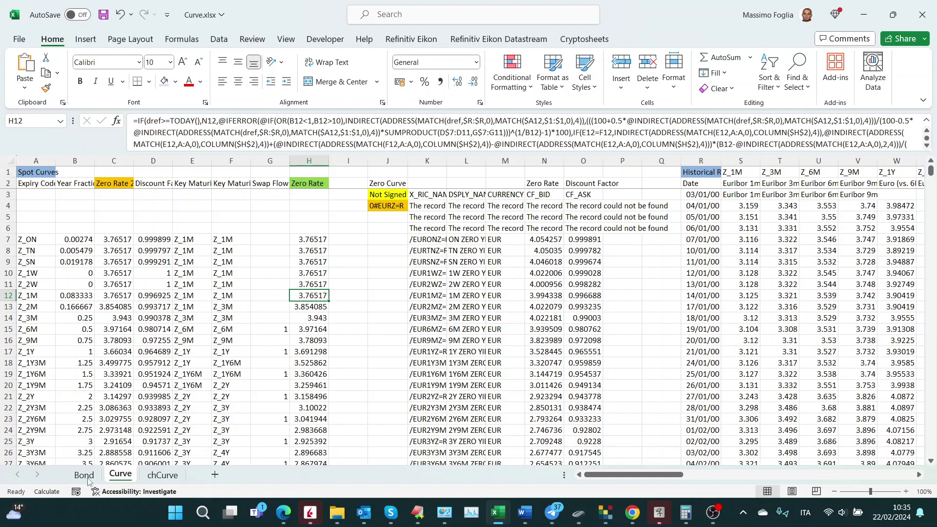
On the Bond sheet, compare the 19/02/2027 and 19/02/2028 payment dates and select the 19/02/2028 cash flow.
click(84, 475)
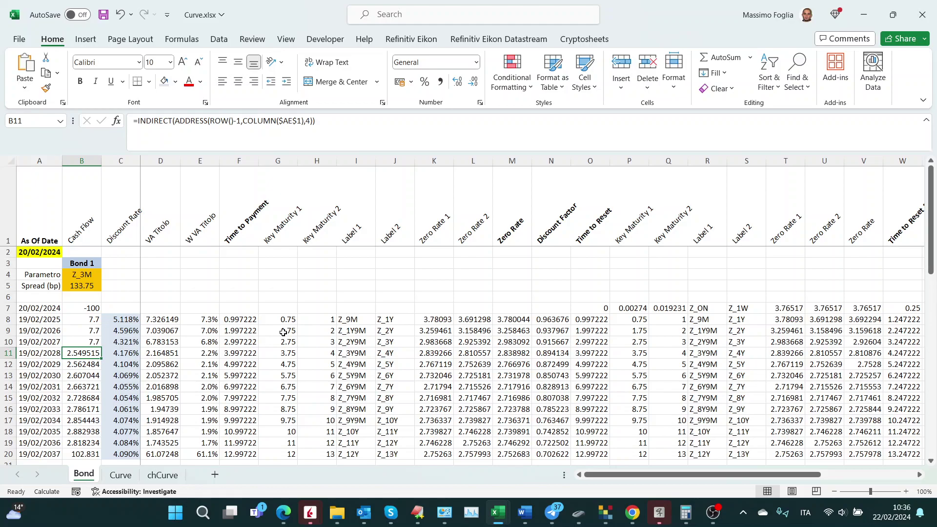
key(Left)
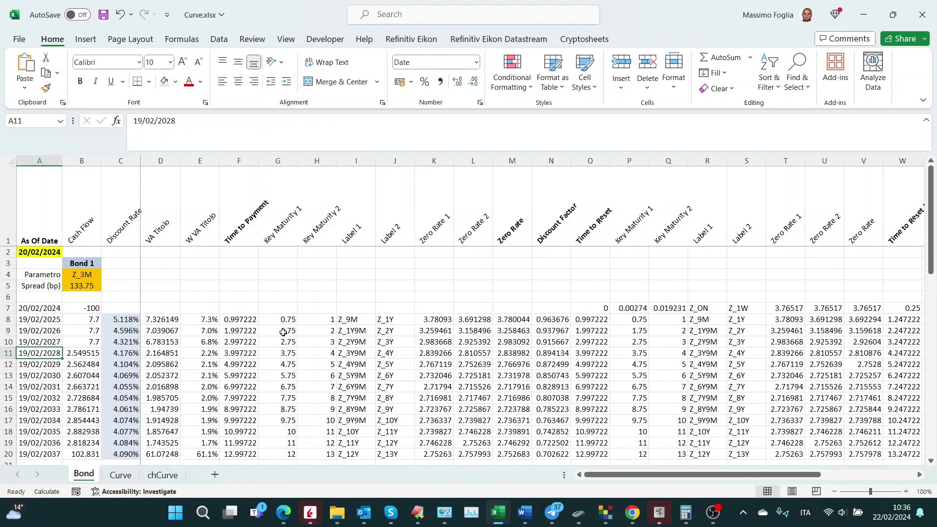
key(Up)
key(Down)
key(Up)
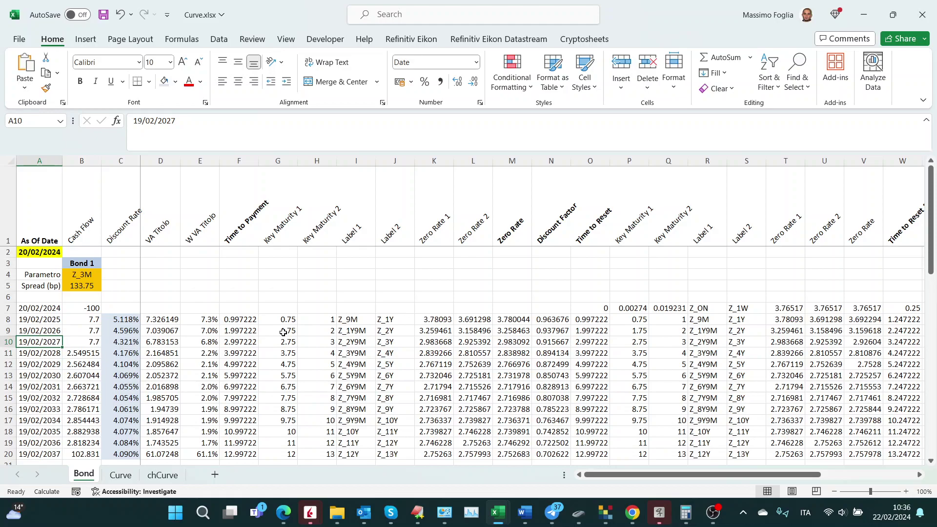
key(Down)
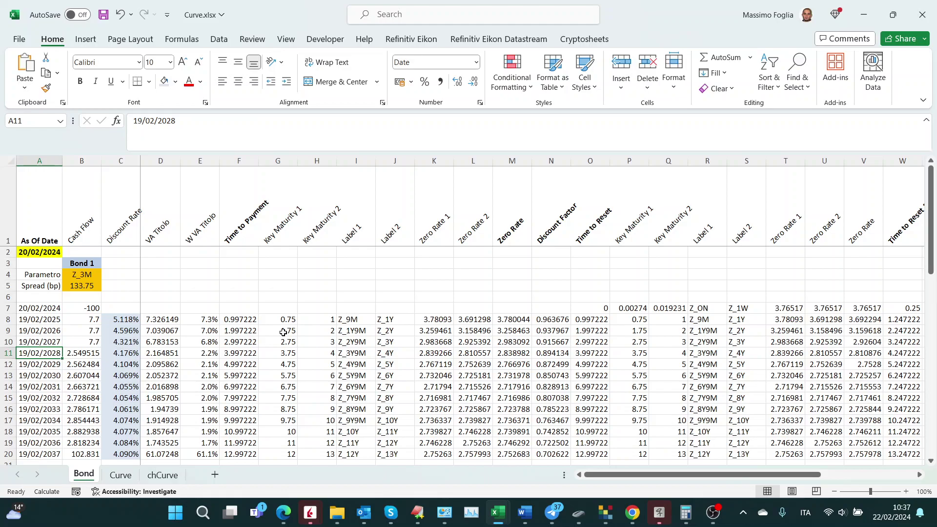
key(Down)
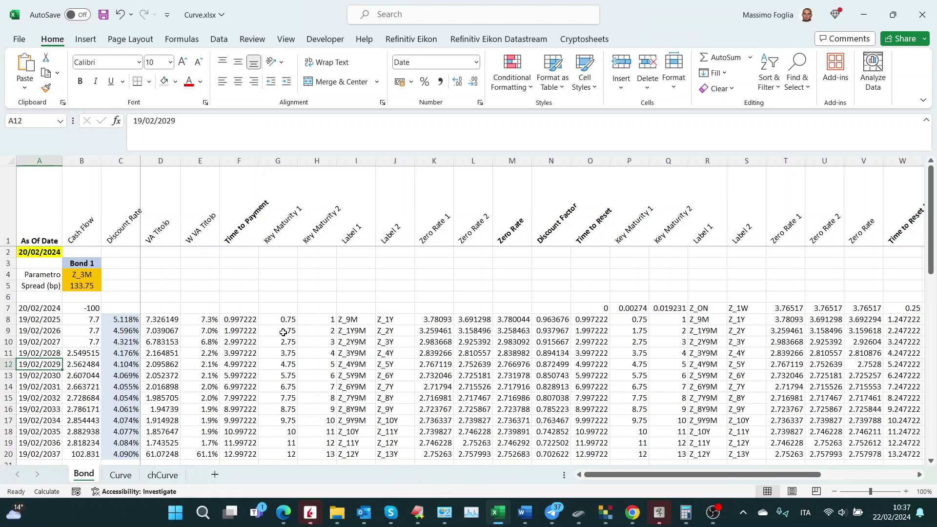
key(Up)
key(Right)
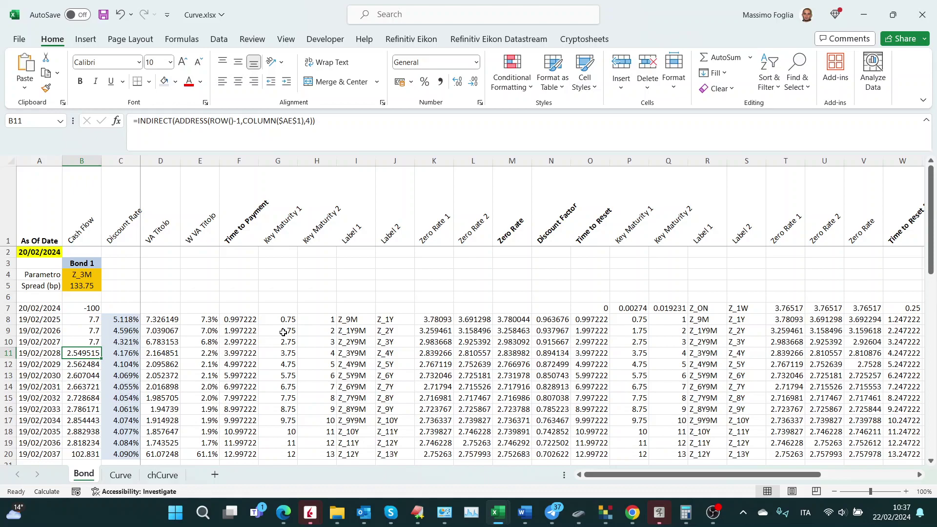
Trace the 19/02/2028 cash flow to its source in the Forward Rate column, then return to that cash flow.
key(ctrl+bracketleft)
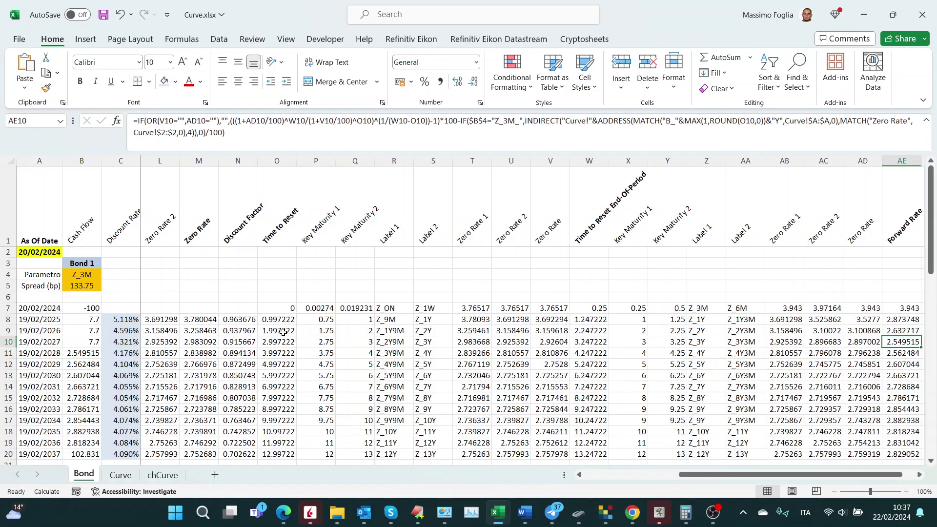
scroll(283, 331, right, 1)
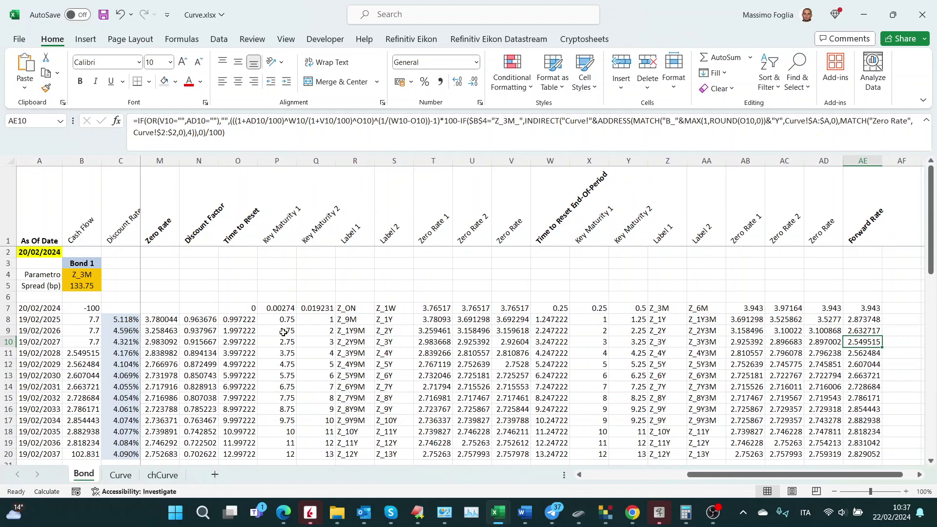
key(ctrl+Left)
key(Right)
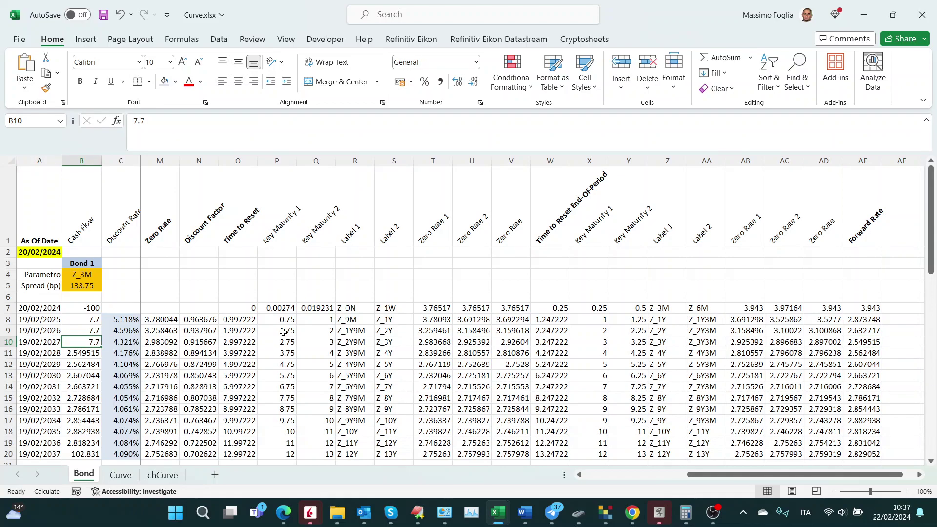
key(Down)
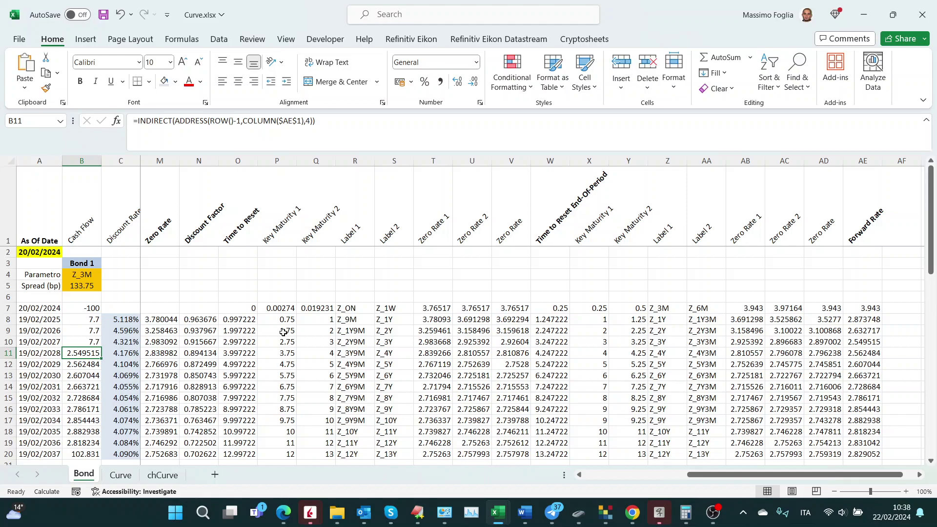
Review the floating cash flows from 19/02/2028 towards 19/02/2036 and return to the fixed coupons at the start of the schedule.
key(Down)
key(Down)
key(Down)
key(Down)
key(Down)
key(Down)
key(Down)
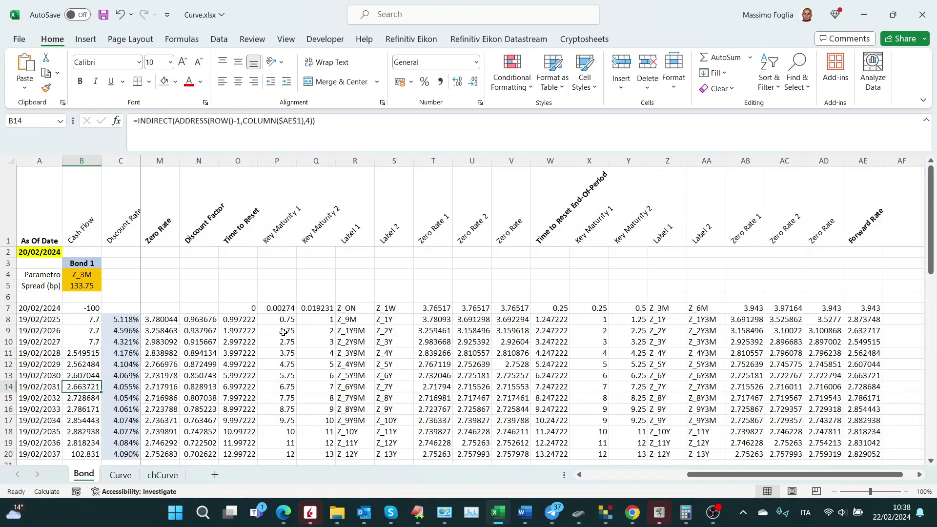
key(Down)
key(Down)
key(Up)
key(Up)
key(Up)
key(Up)
key(Up)
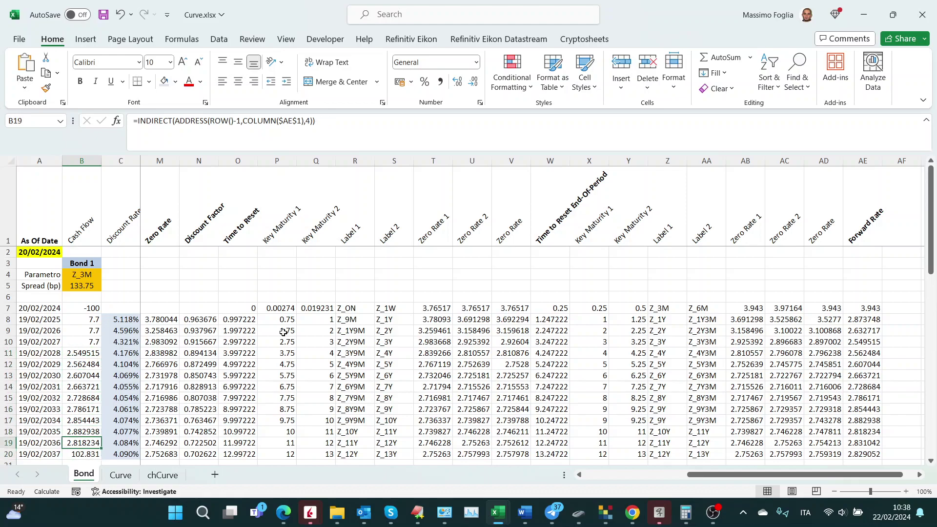
key(Up)
key(Up)
key(Up)
key(Up)
key(Up)
key(Up)
key(Up)
key(Up)
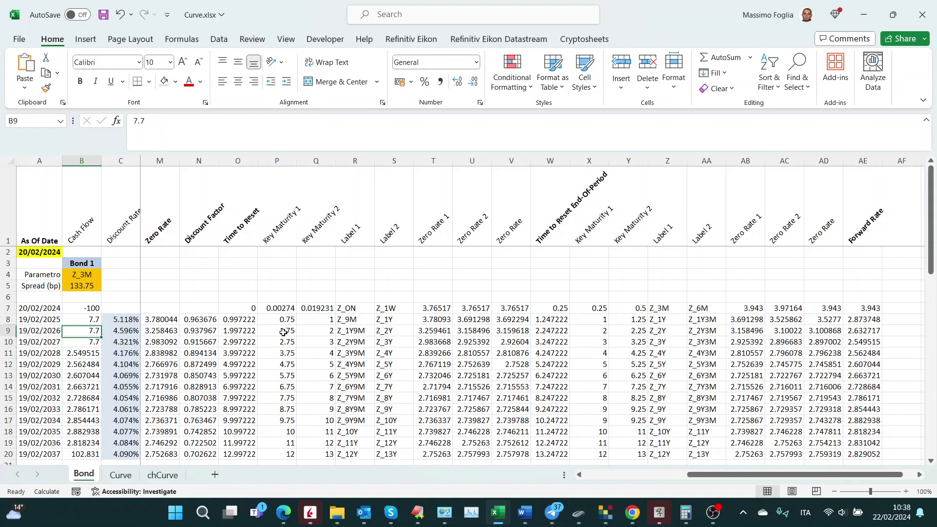
Check the fixed cash flows for 2025 to 2027 and the initial outlay dated 20/02/2024.
key(Down)
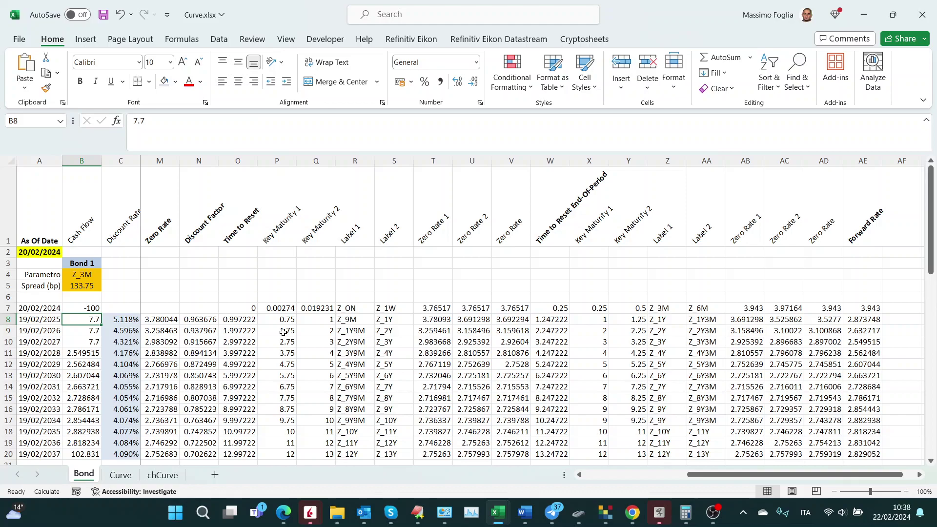
key(Down)
key(Down)
key(Down)
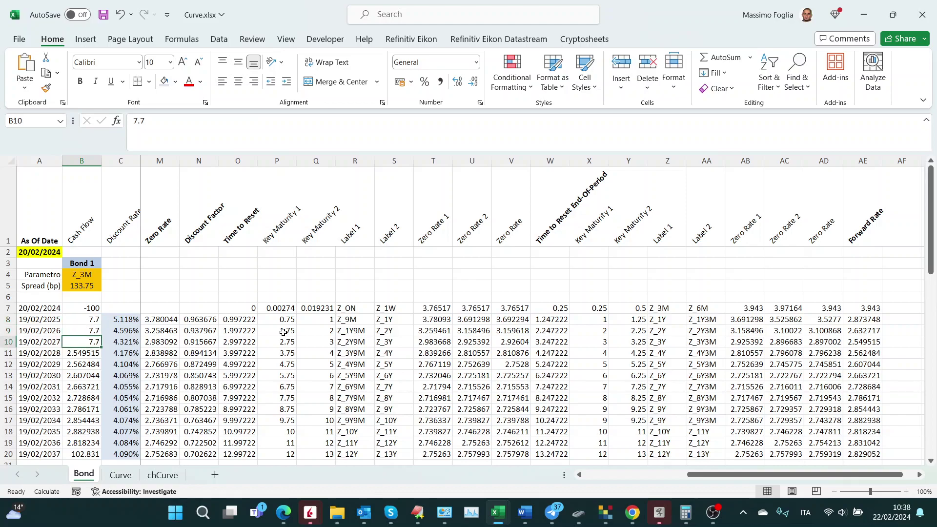
key(Up)
key(Up)
key(Up)
key(Up)
key(Up)
key(Up)
key(Up)
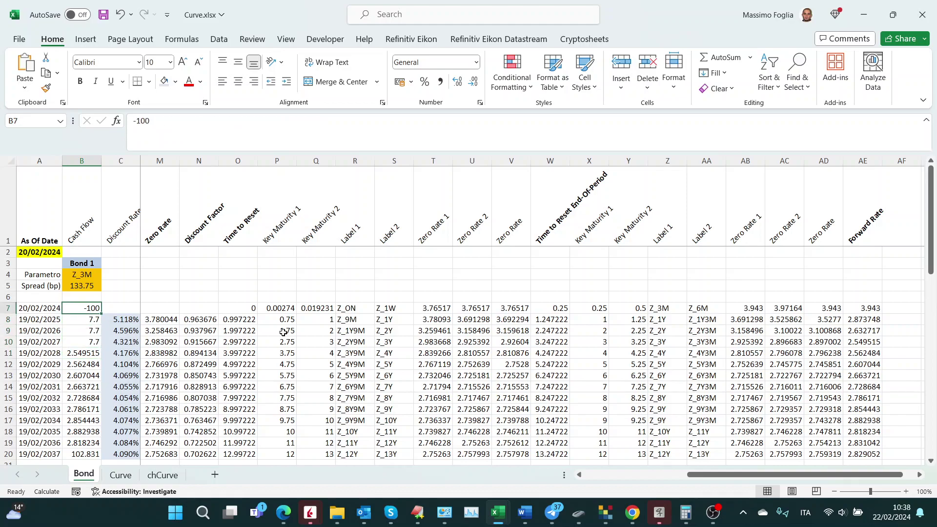
Step through the Cash Flow column from the initial outlay past the fixed coupons into the forward-based floating payments.
key(Down)
key(Down)
key(Down)
key(Down)
key(Down)
key(Down)
key(Down)
key(Down)
key(Down)
key(Down)
key(Down)
key(Down)
key(Down)
key(Down)
key(Down)
key(Down)
key(Down)
key(Down)
key(Down)
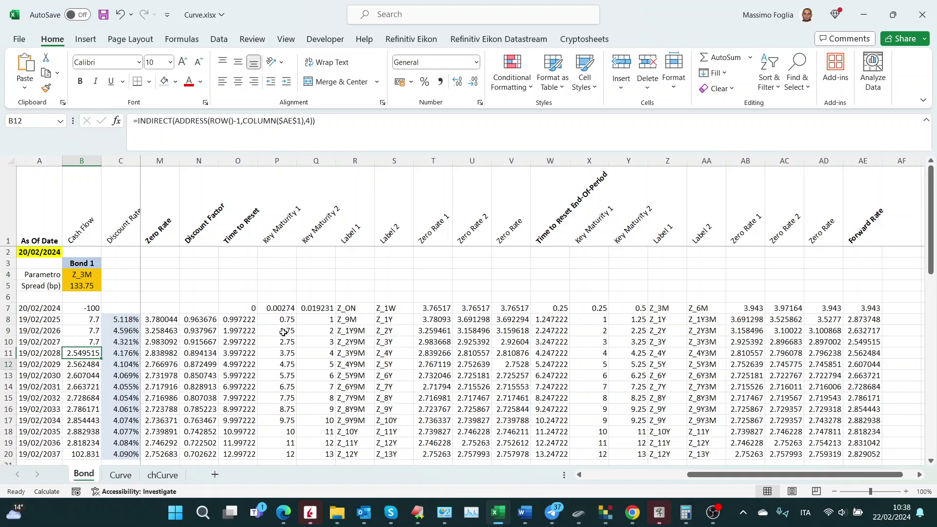
Inspect the check formula in B22 beneath Bond 1's cash flow schedule.
key(Up)
key(Up)
key(Up)
key(Up)
key(Up)
key(Up)
key(Up)
key(Up)
key(Up)
key(Up)
key(Up)
key(Up)
key(Up)
key(Up)
key(Up)
key(Up)
key(Up)
key(Up)
key(Up)
key(Up)
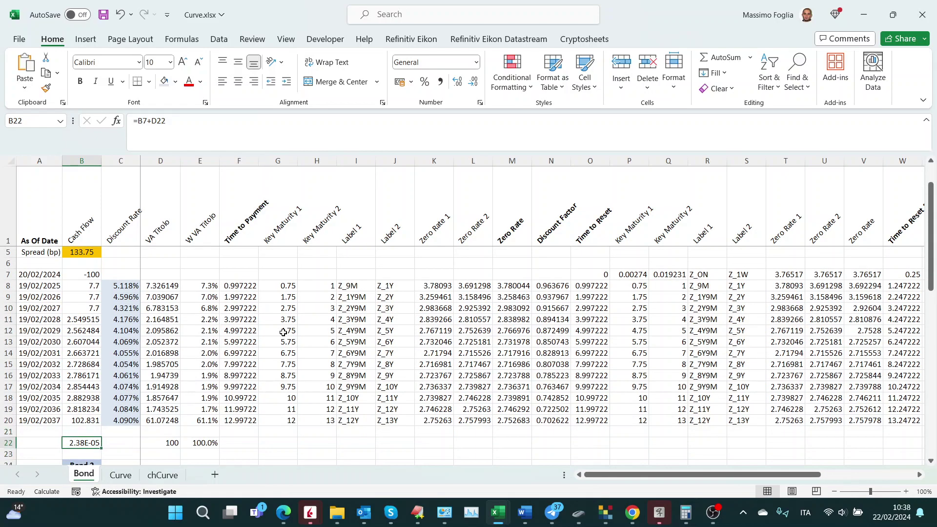
Go back to Bond 1's initial outlay dated 20/02/2024 and examine its Spread (bp) input in B5.
key(Down)
key(Down)
key(Down)
key(Down)
key(Down)
key(Down)
key(Down)
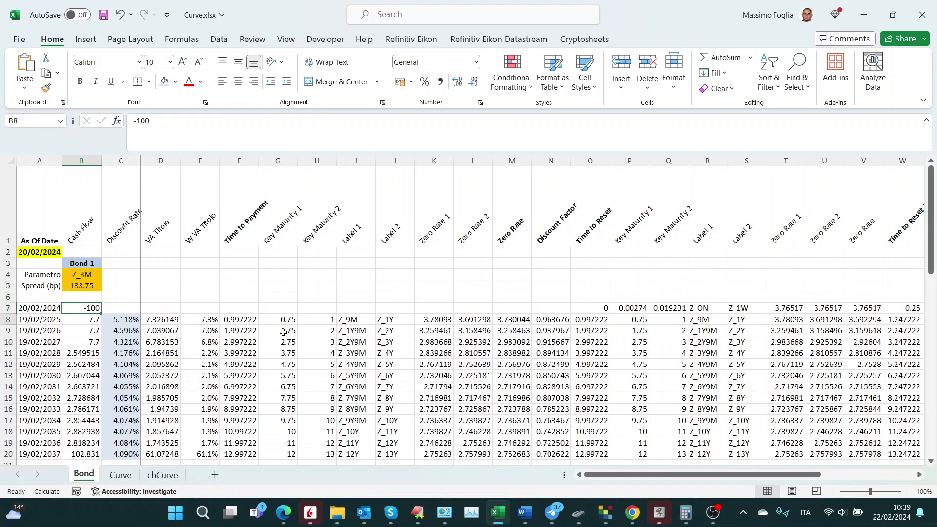
key(Up)
key(Up)
key(Up)
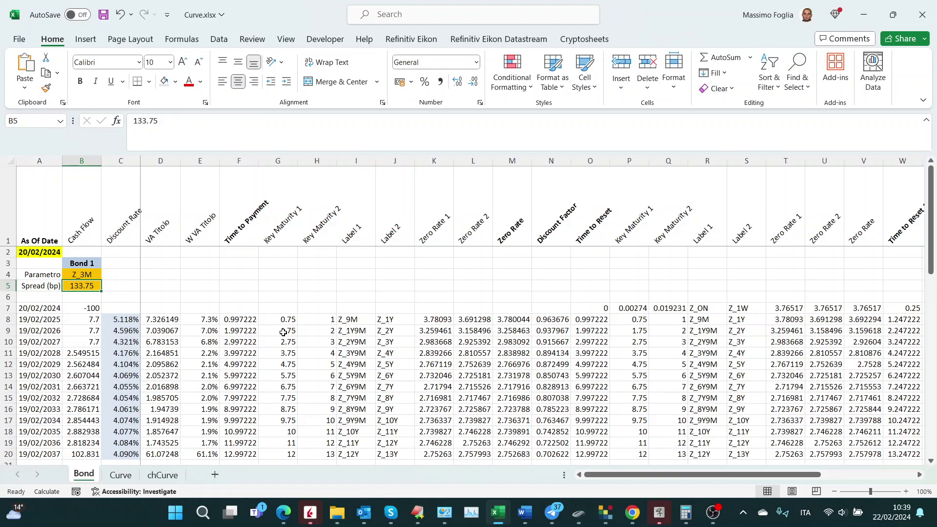
Step through Bond 1's cash flows from the spread input to below the 19/02/2037 payment and the check cell.
key(Down)
key(Down)
key(Down)
key(Down)
key(Down)
key(Down)
key(Down)
key(Down)
key(Down)
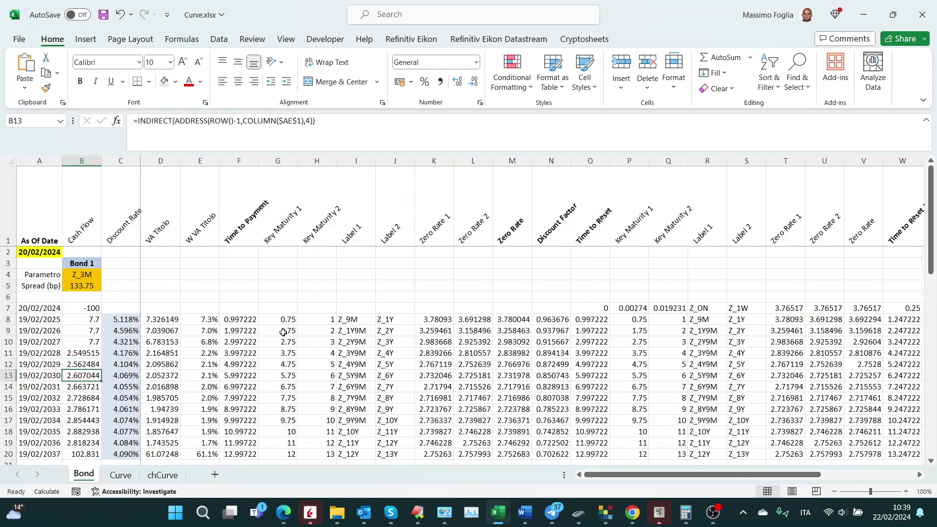
key(Down)
key(Down)
key(Down)
key(Down)
key(Down)
key(Down)
key(Down)
key(Down)
key(Down)
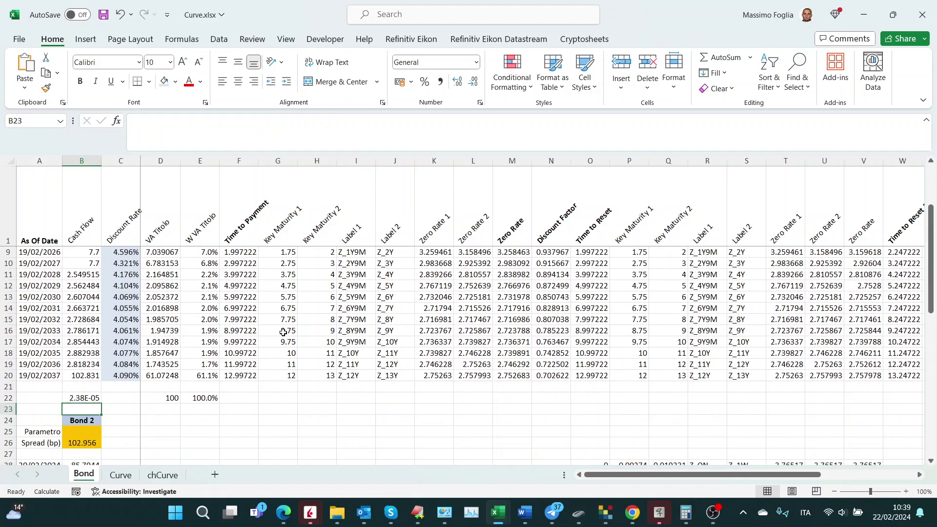
Review Bond 2's spread and cash flows through 18/01/2032, continuing down to the coupon, yield and duration summary.
key(Down)
key(Down)
key(Down)
key(Down)
key(Down)
key(Down)
key(Down)
key(Down)
key(Down)
key(Down)
key(Down)
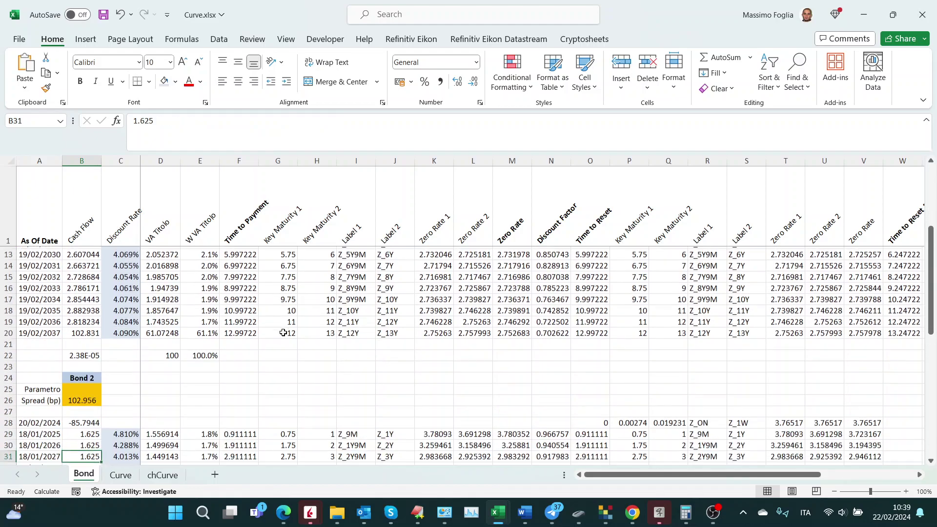
key(Down)
key(Down)
key(Down)
key(Down)
key(Down)
key(Down)
key(Down)
key(Down)
key(Down)
key(Down)
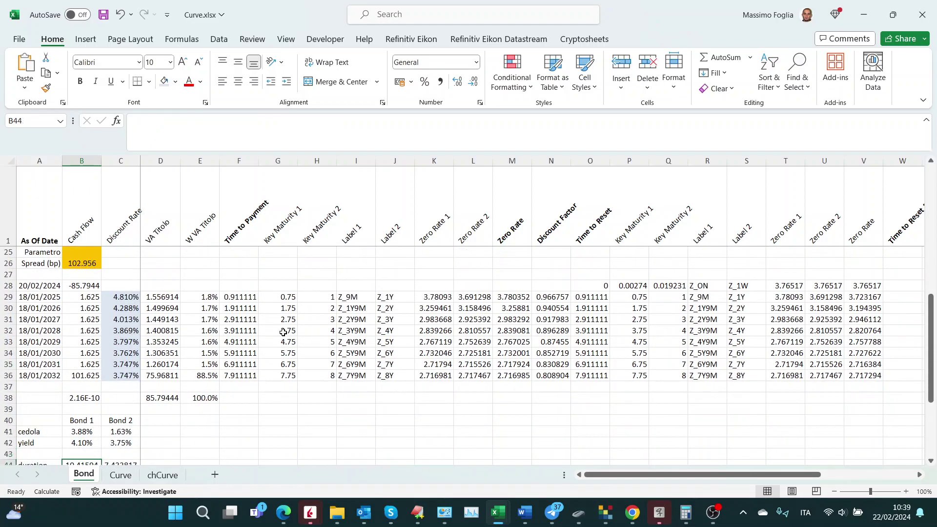
Examine the XIRR formula behind Bond 1's yield in B42 and its source ranges, leaving the formula as it is.
key(Up)
key(Up)
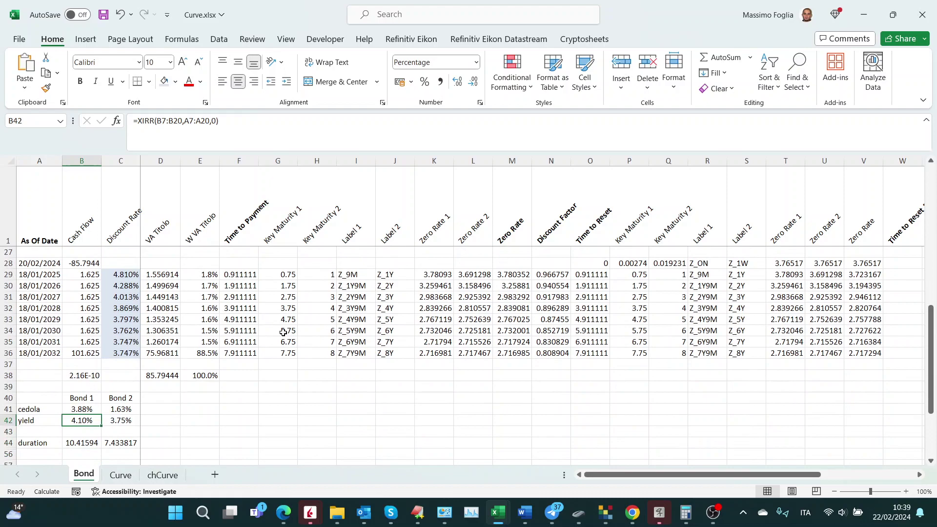
key(F2)
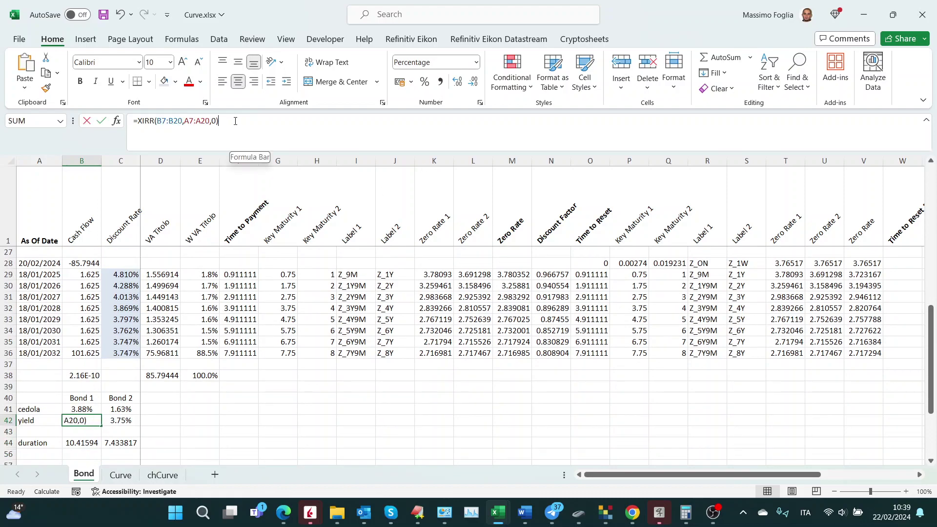
drag(933, 389, 935, 227)
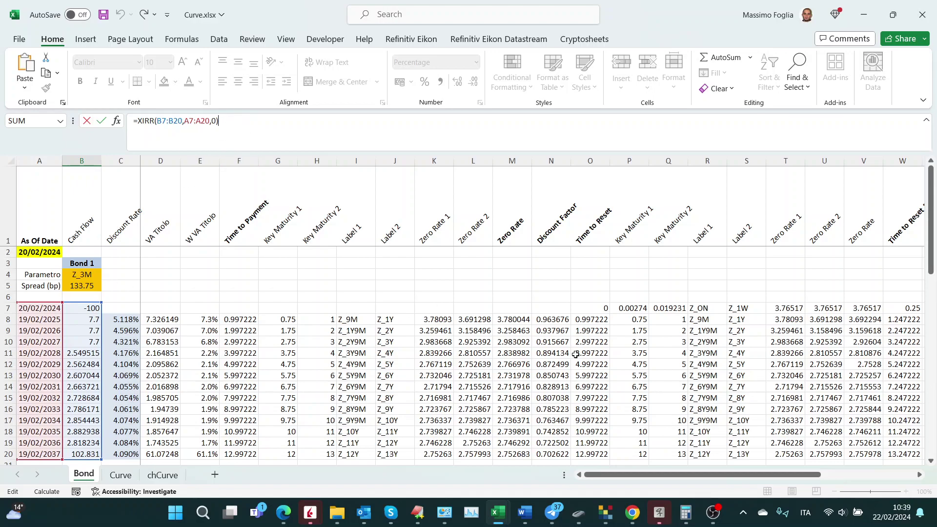
key(Escape)
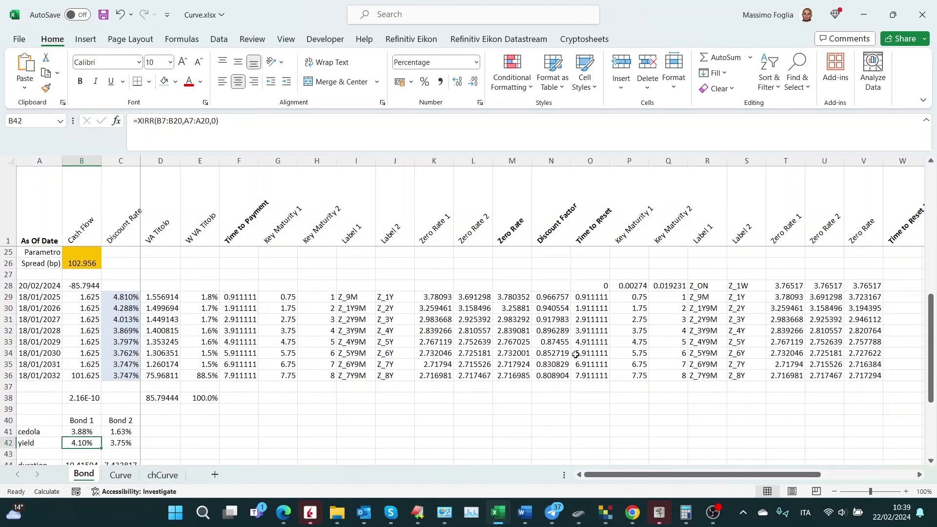
Switch to the Unicredit 19-02-37 bond sheet in Chrome and highlight the Spread su curva EURIRS value.
key(alt+Tab)
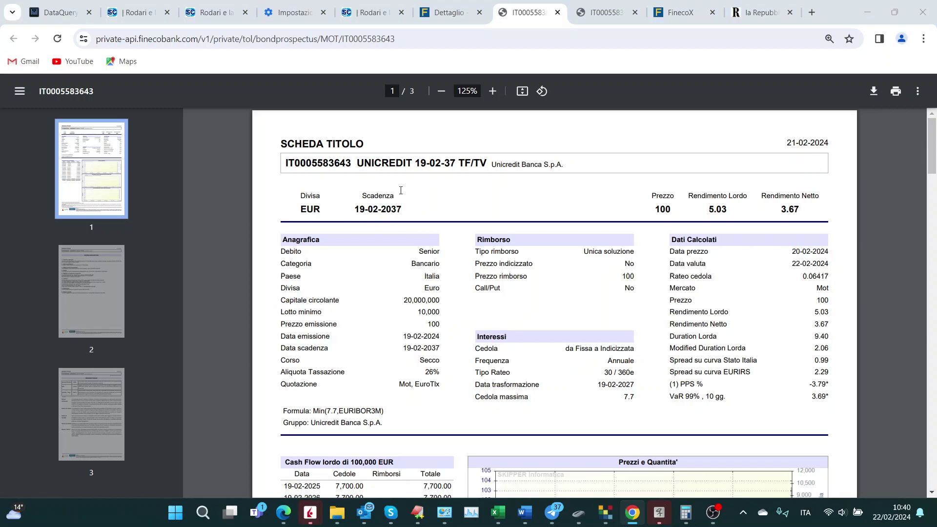
key(alt+Tab)
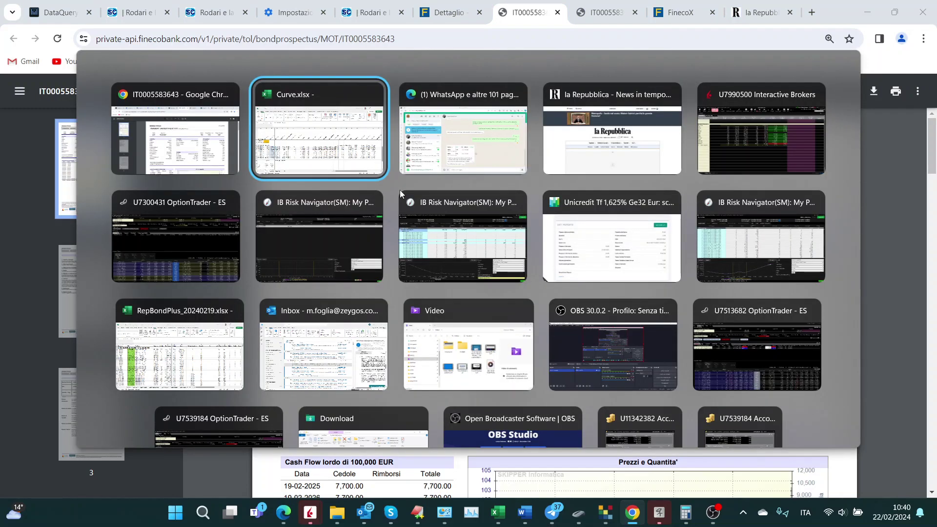
key(Escape)
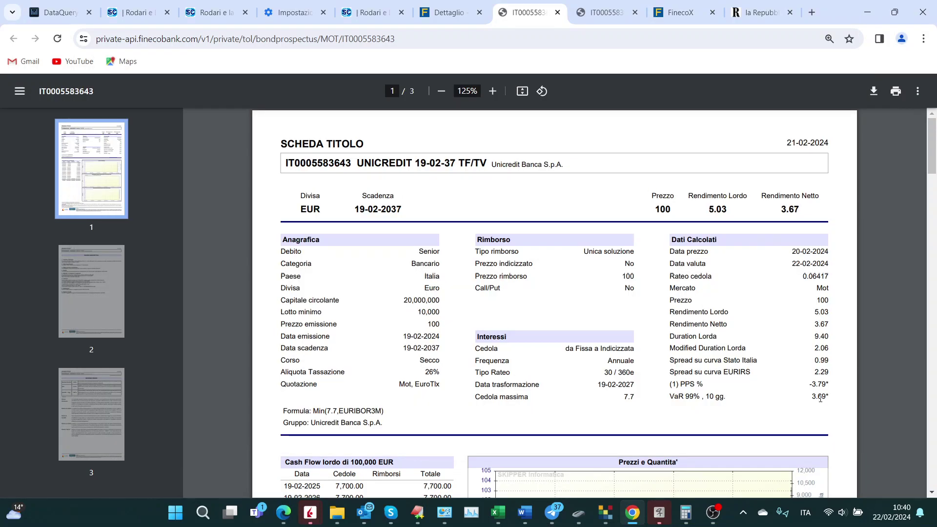
click(911, 374)
drag(812, 373, 833, 375)
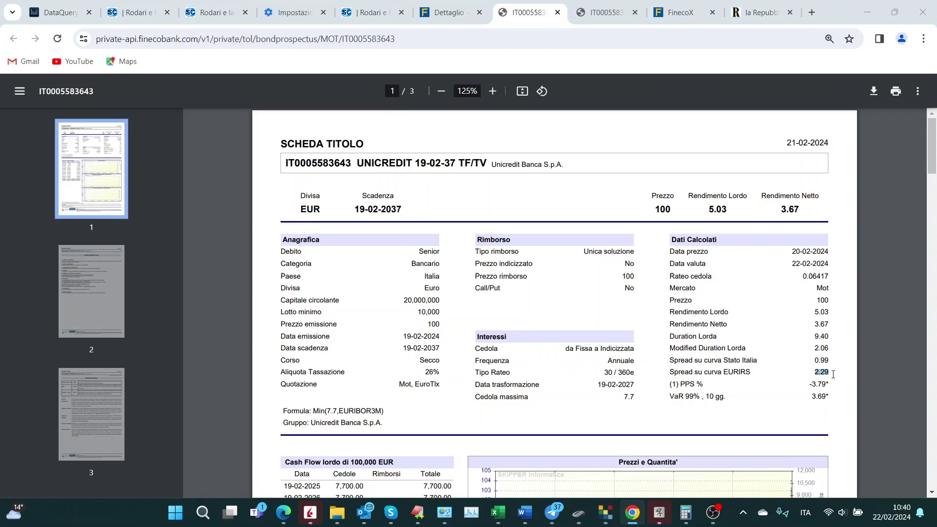
Return to Curve.xlsx in Excel and inspect Bond 1's spread in B5 and the 19/02/2031 discount rate formula.
key(alt+Tab)
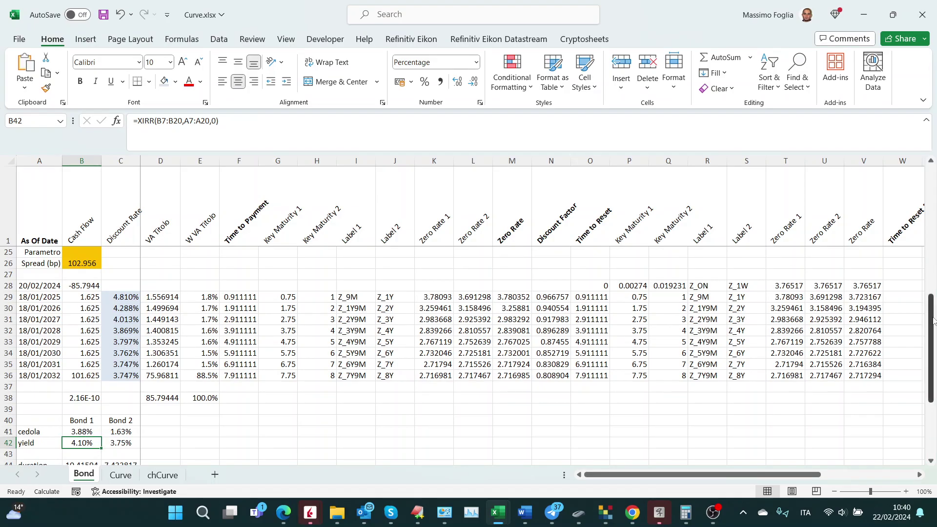
click(929, 201)
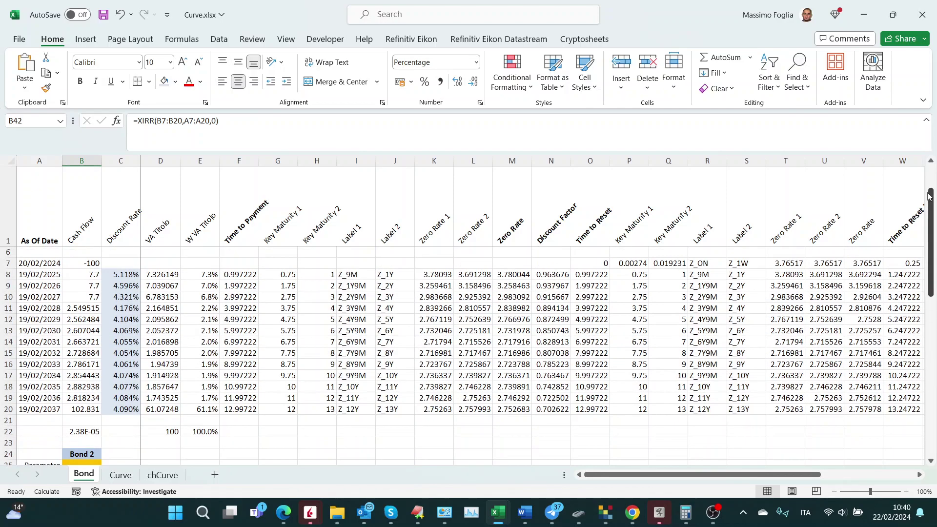
click(929, 178)
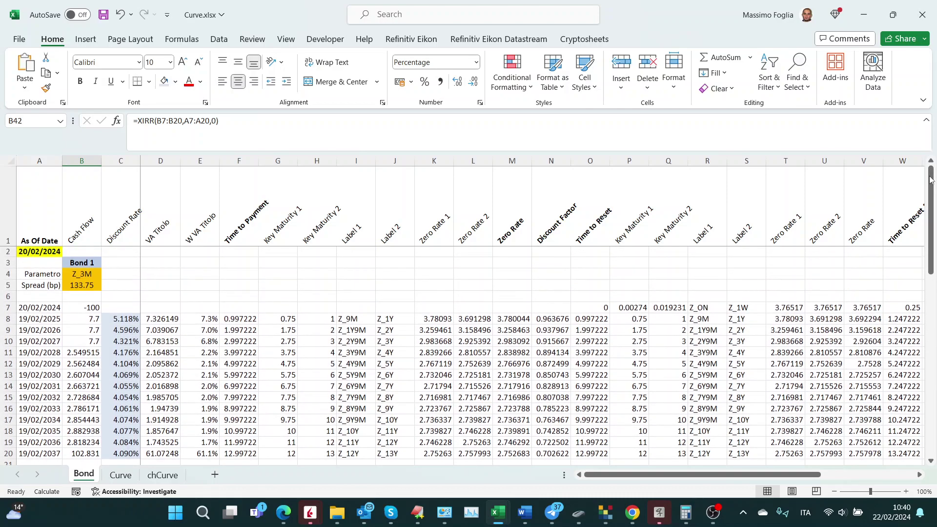
click(84, 286)
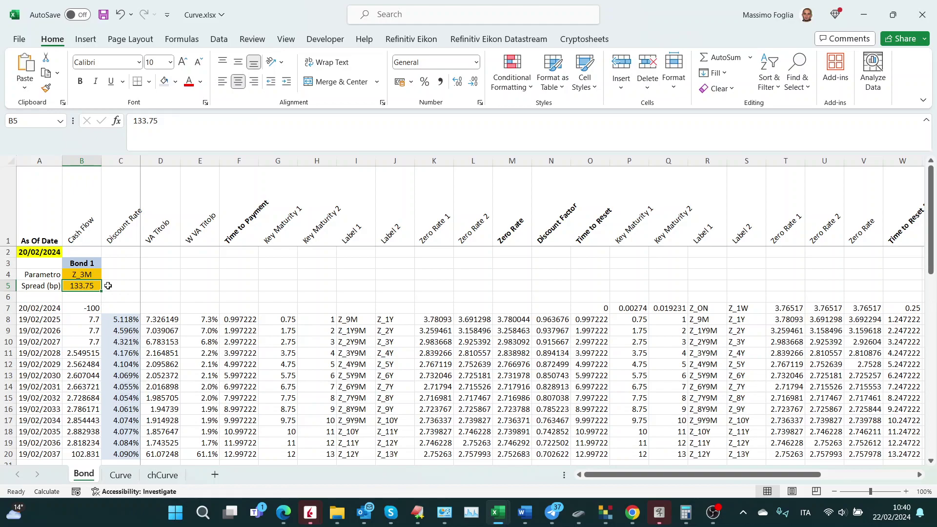
click(123, 387)
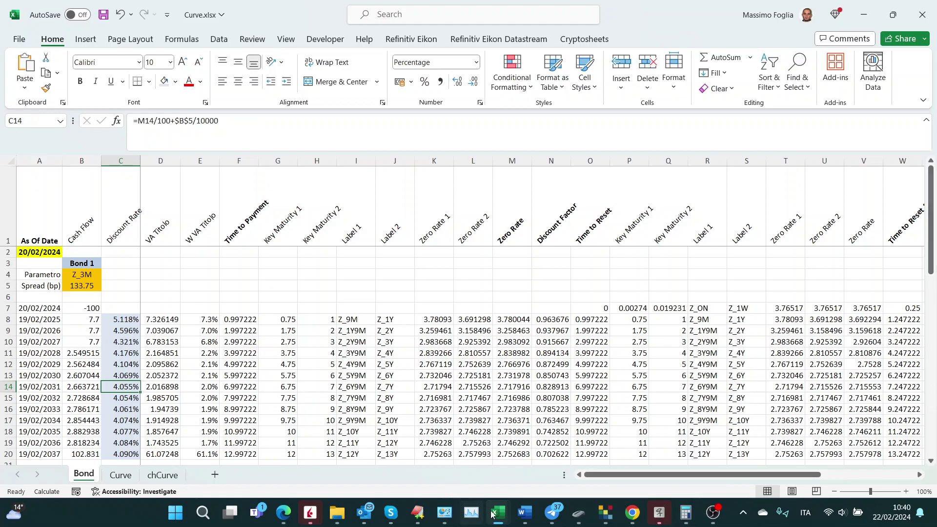
Switch to the RepBondPlus_20240219.xlsx workbook and look over its Summary and Corp € Istituzionali sheets.
mouse_move(499, 513)
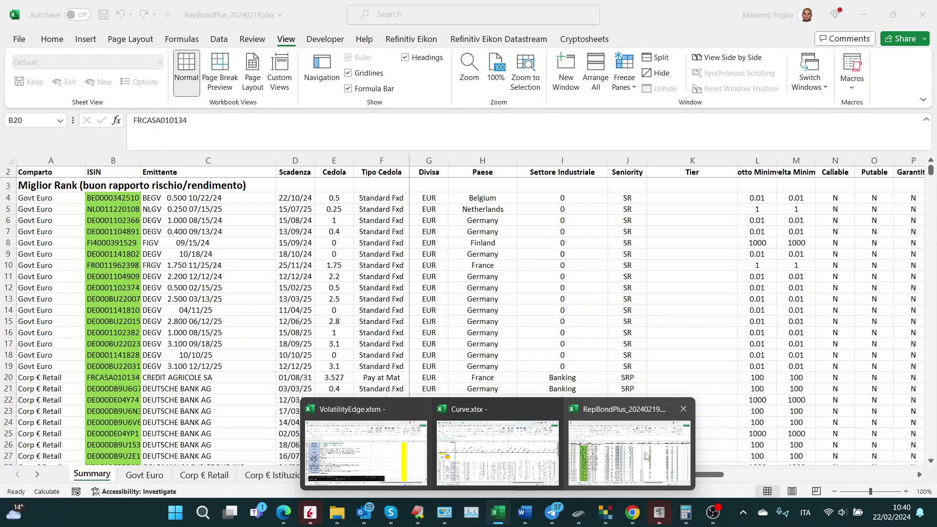
click(646, 456)
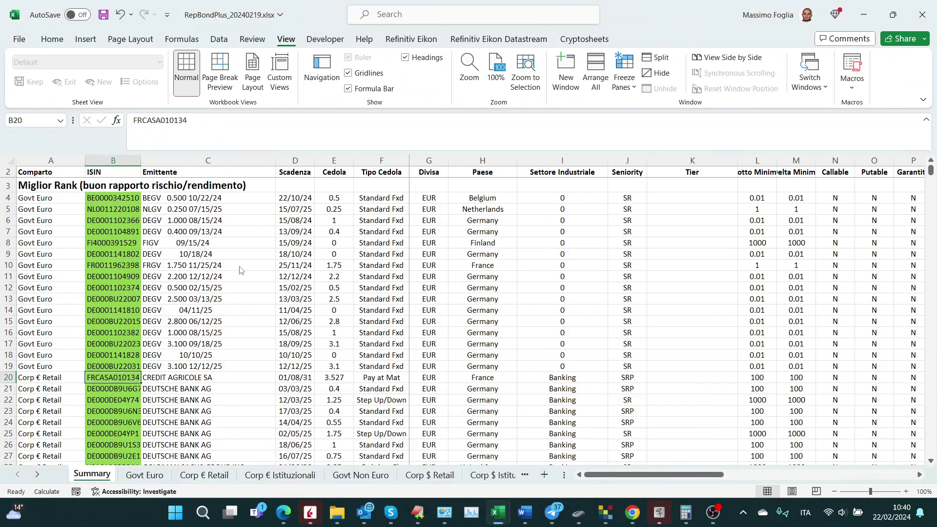
click(65, 250)
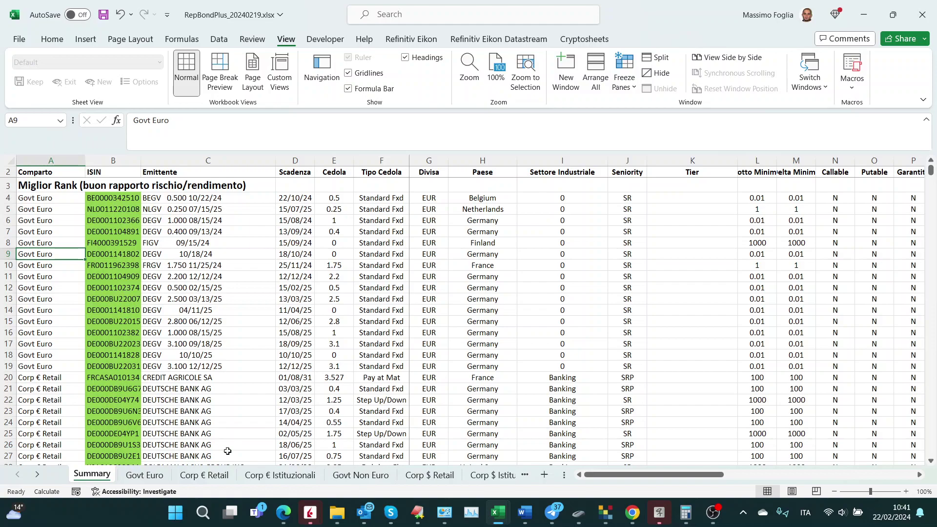
click(261, 475)
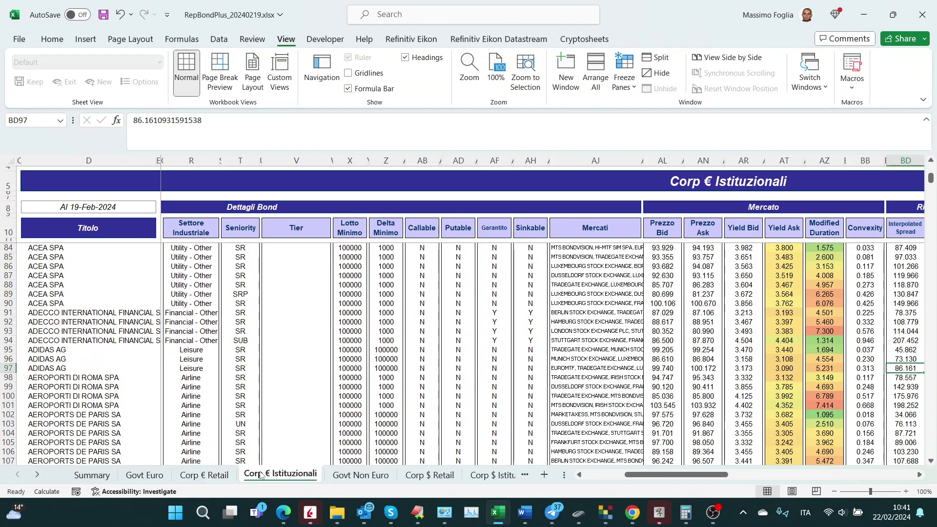
click(102, 369)
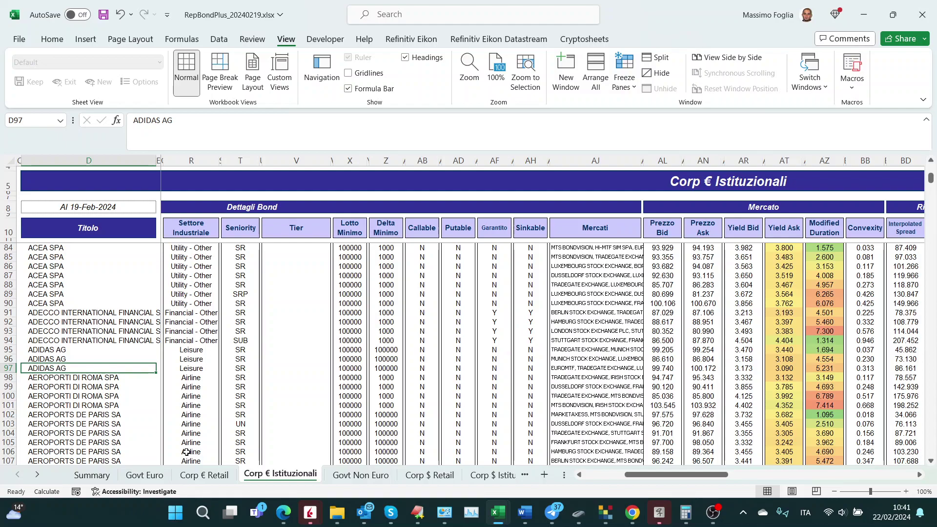
Look through the Corp € Retail sheet for Unicredit SpA bonds and check the maturity in H382.
key(ctrl+Page_Up)
key(Page_Up)
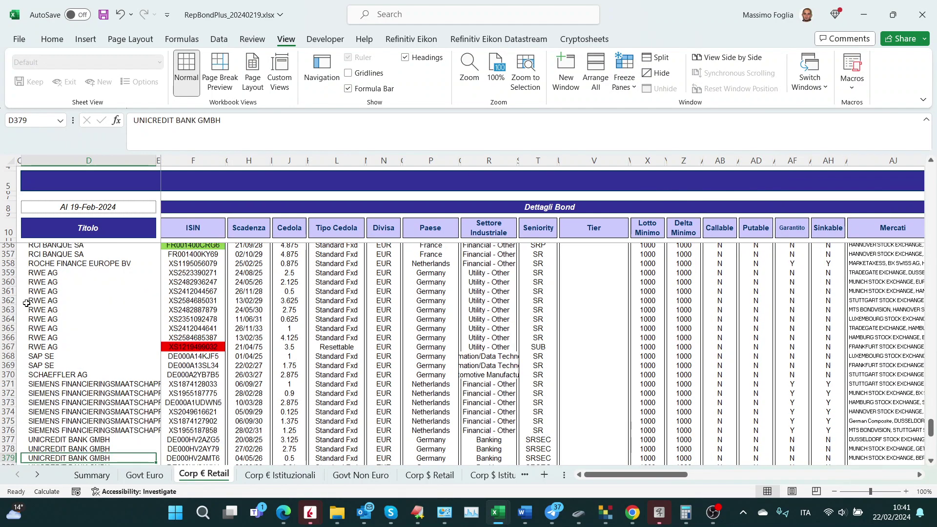
key(Down)
key(Down)
key(Down)
key(Down)
key(Down)
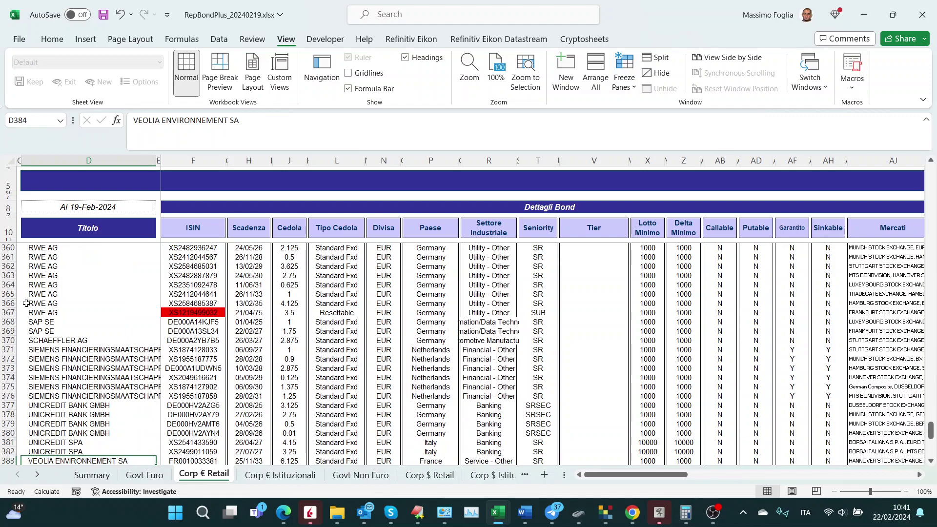
key(Right)
key(Right)
key(Right)
key(Right)
key(Up)
key(Up)
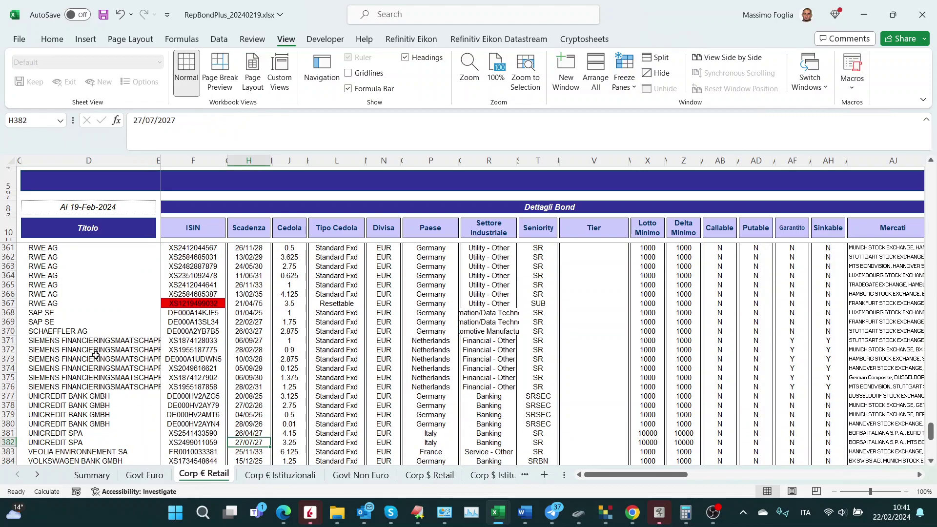
Find the Unicredit SpA bond maturing 18/01/32 in the Corp € Istituzionali sheet.
click(302, 482)
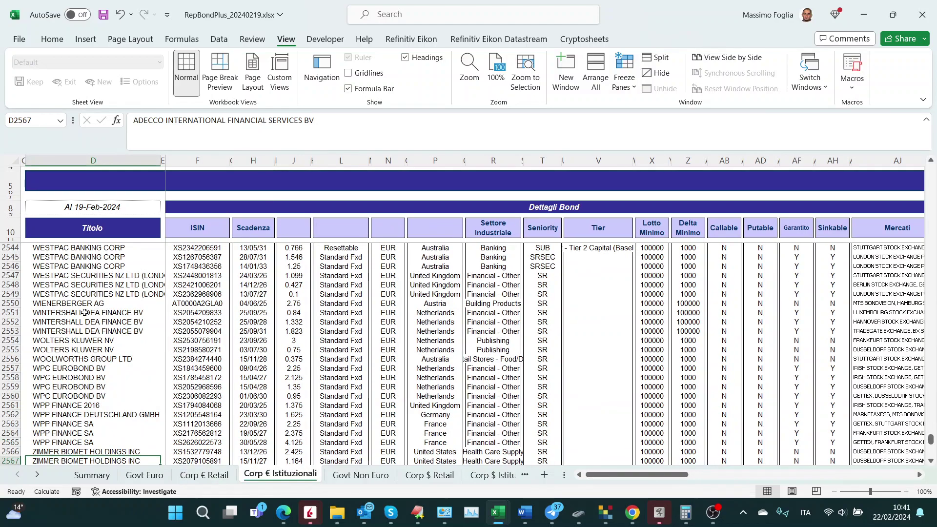
key(Page_Up)
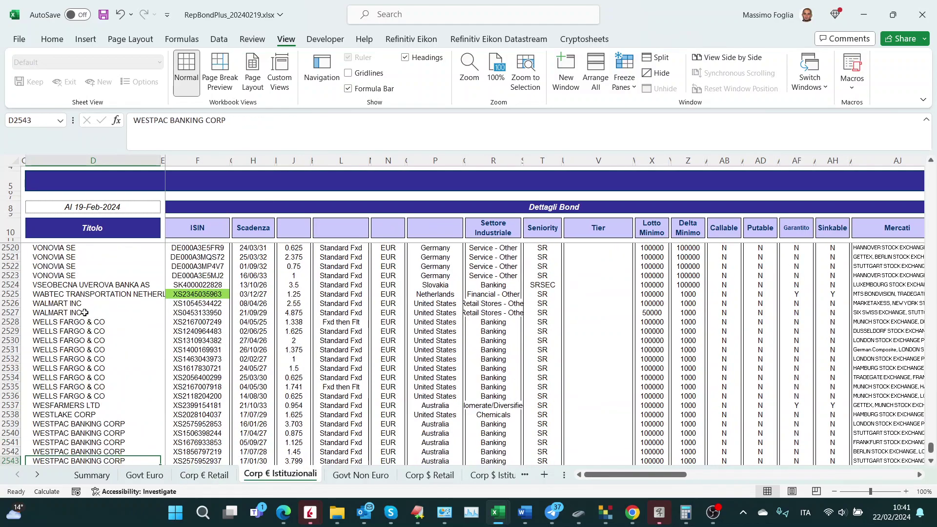
key(Page_Up)
key(Page_Up)
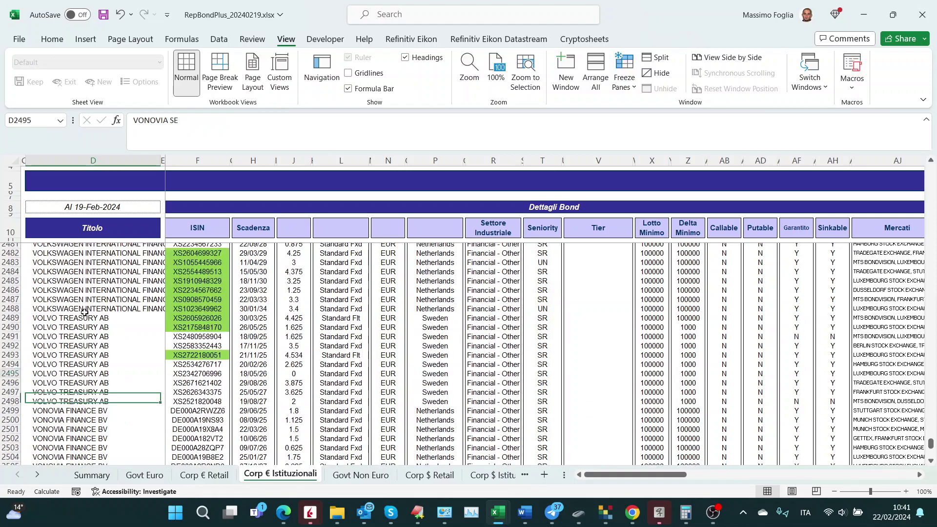
key(Page_Up)
key(Page_Up)
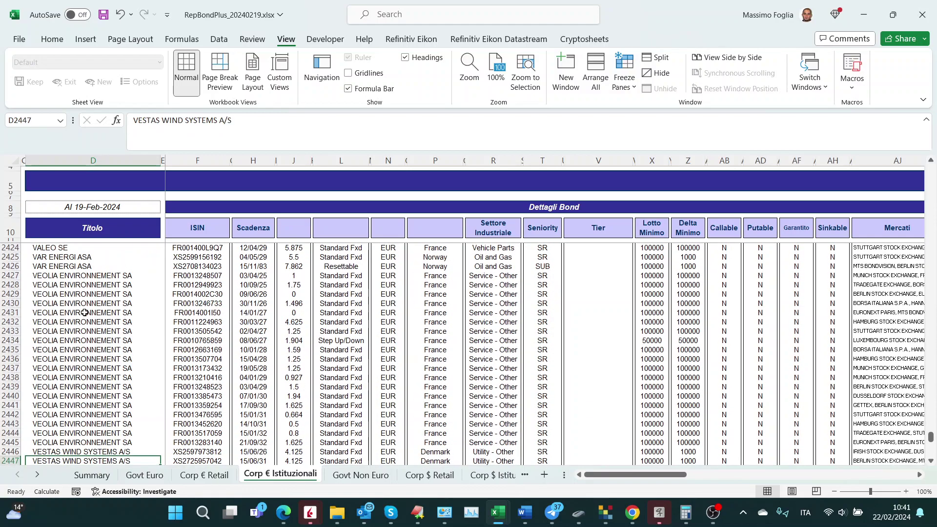
key(Page_Up)
key(Page_Up)
key(Up)
key(Up)
key(Up)
key(Up)
key(Up)
key(Up)
key(Up)
key(Right)
key(Right)
key(Right)
key(Right)
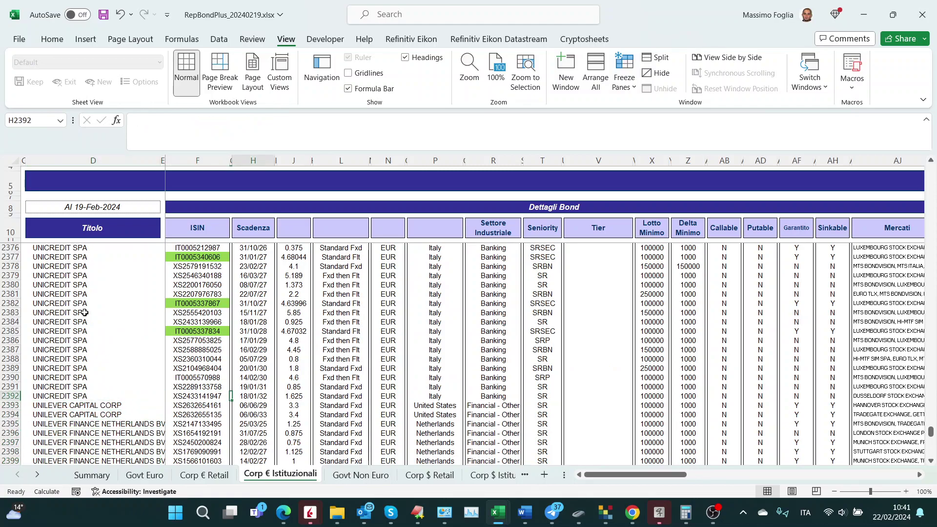
Check the coupon and coupon type of the Unicredit SpA bond maturing 18/01/32.
key(Right)
key(Right)
key(Right)
key(Right)
key(Left)
key(Left)
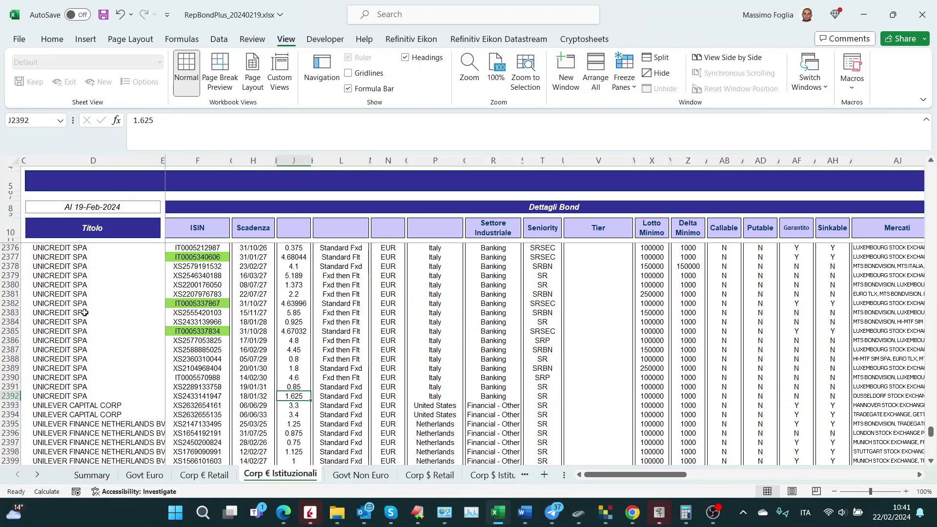
key(Right)
key(Right)
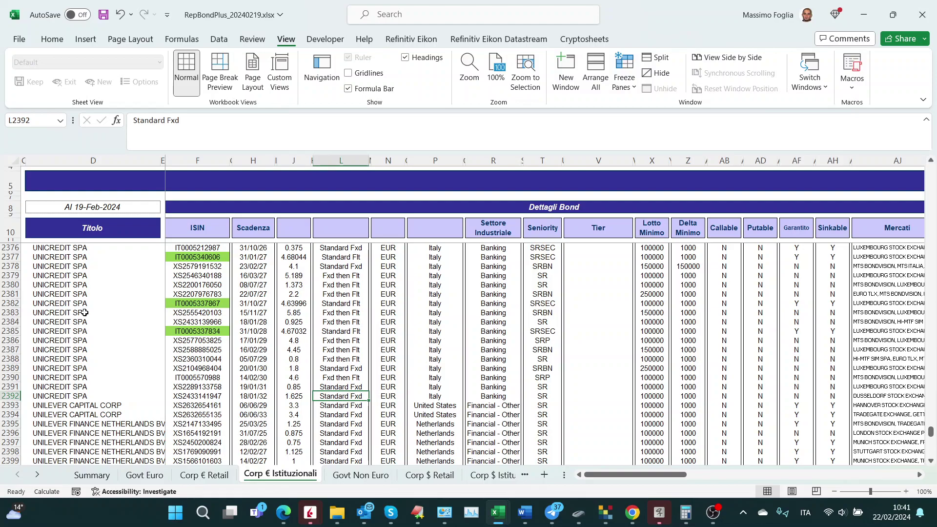
Check the currency, country and industry sector of the Unicredit SpA bond maturing 18/01/32 in the Corp € Istituzionali sheet.
key(Right)
key(Right)
key(Left)
key(Left)
key(Right)
key(Right)
key(Right)
key(Right)
key(Right)
key(Right)
key(Right)
key(Right)
key(Right)
key(Right)
key(Right)
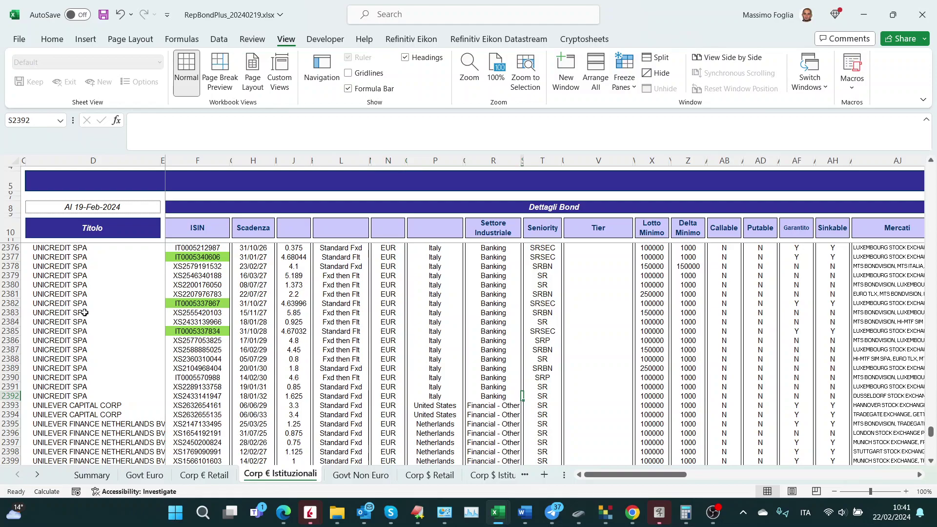
Check the seniority, minimum lot and callable, putable, guaranteed and sinkable flags of the same Unicredit 2032 bond.
key(Right)
key(Right)
key(Right)
key(Right)
key(Right)
key(Right)
key(Right)
key(Right)
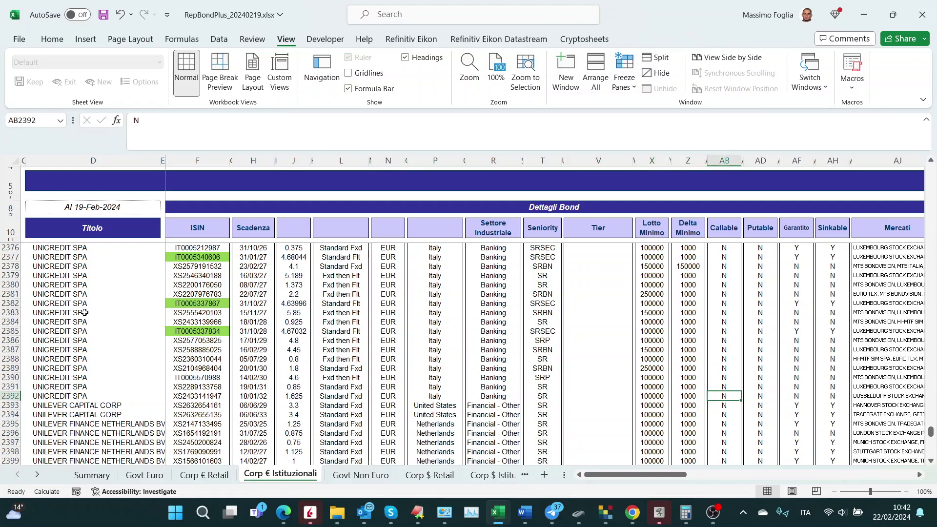
key(Right)
key(Right)
key(Right)
key(Right)
key(Right)
key(Right)
key(Right)
key(Right)
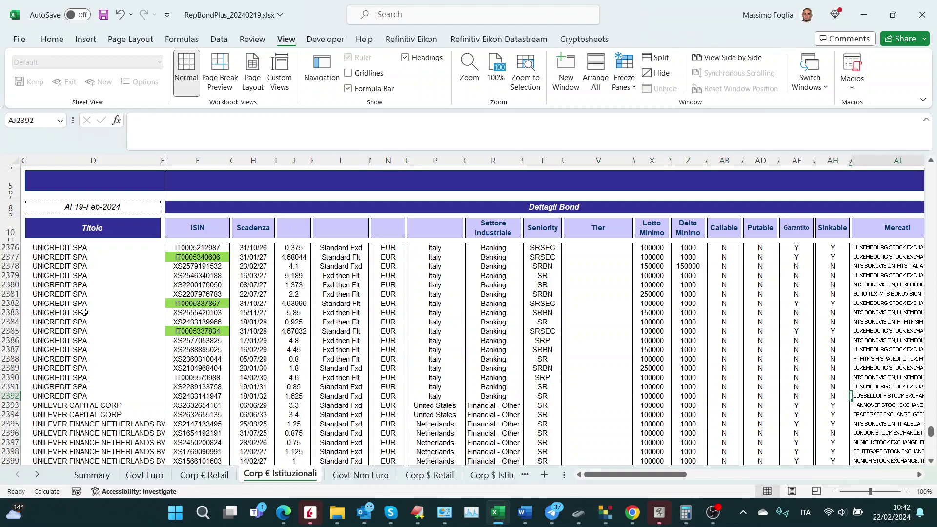
Examine the bid yield, ask yield and modified duration of the Unicredit 2032 bond in row 2392.
key(Right)
key(Right)
key(Right)
key(Right)
key(Right)
key(Right)
key(Right)
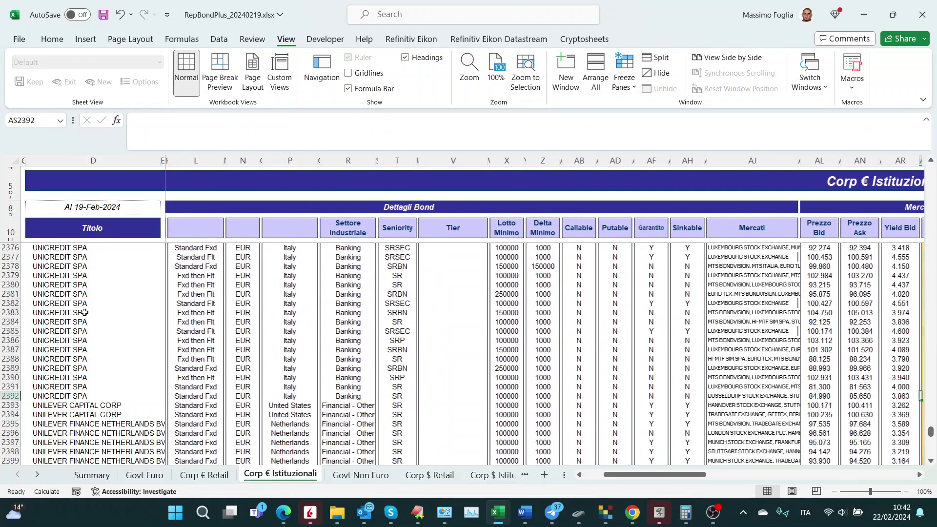
key(Left)
key(Left)
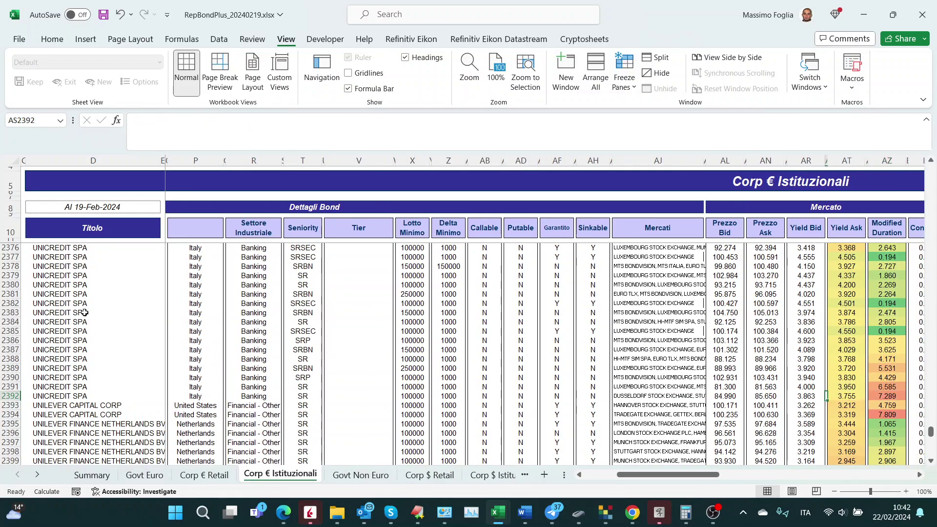
key(Right)
key(Right)
key(Right)
key(Right)
key(Left)
key(Left)
key(Right)
key(Left)
key(Right)
key(Right)
key(Left)
key(Left)
key(Left)
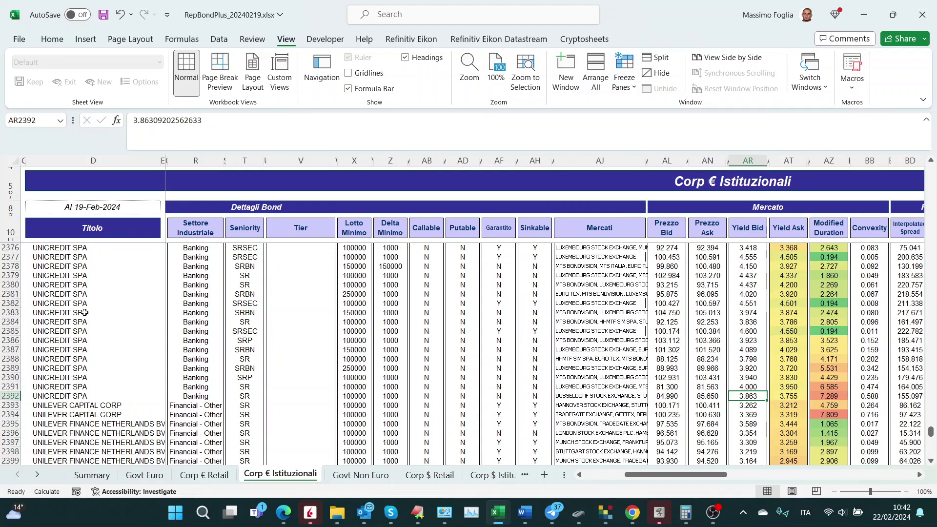
Compare the bid and ask prices of the Unicredit 2032 bond.
key(Left)
key(Left)
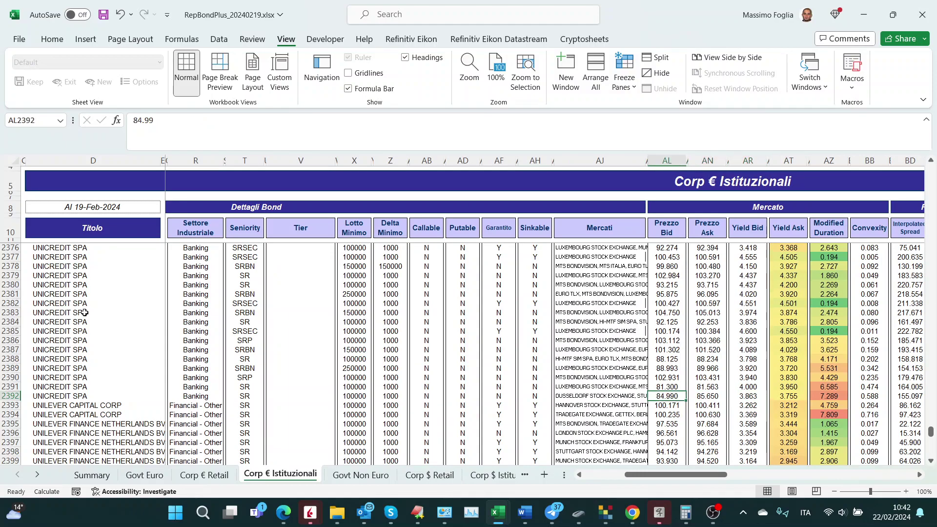
key(Right)
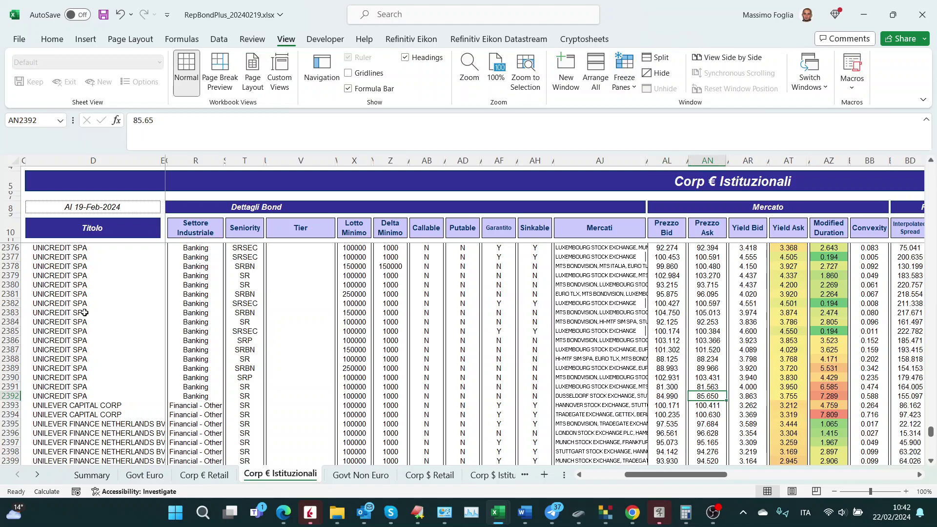
key(Left)
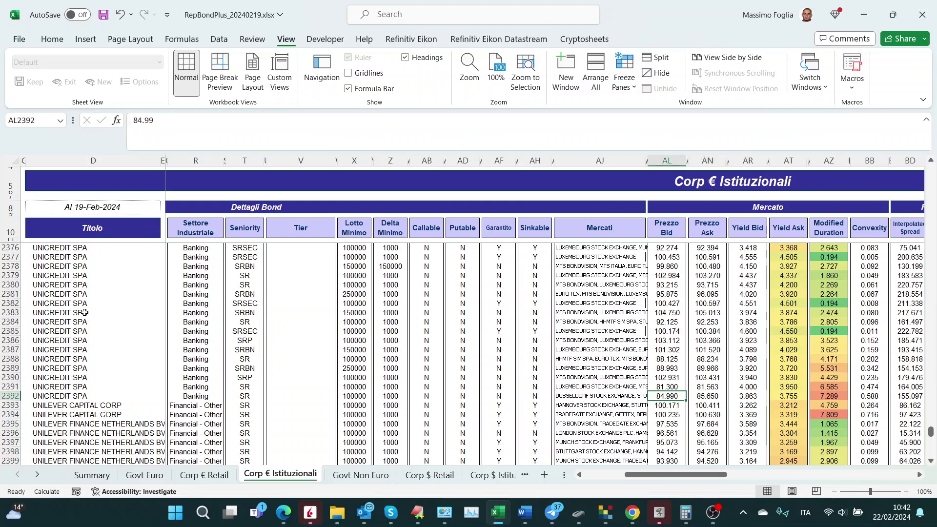
key(Right)
key(Right)
key(Left)
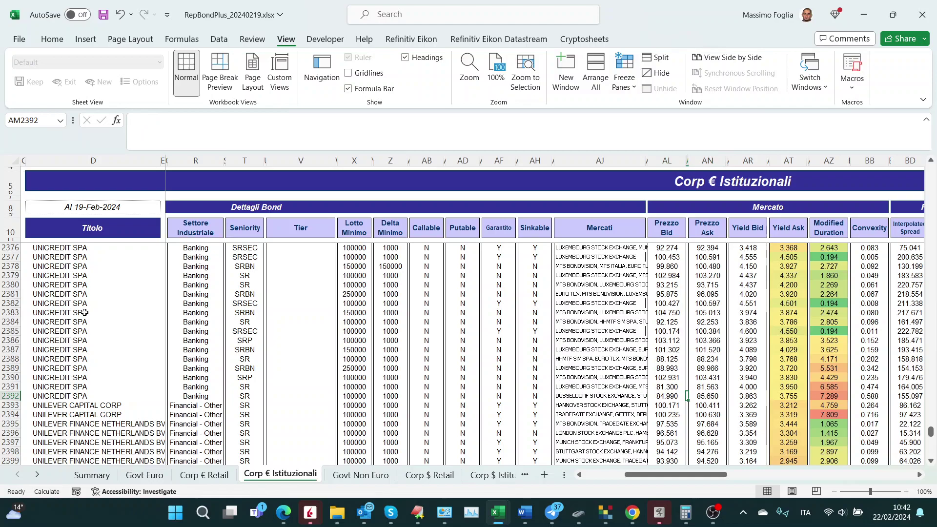
key(Right)
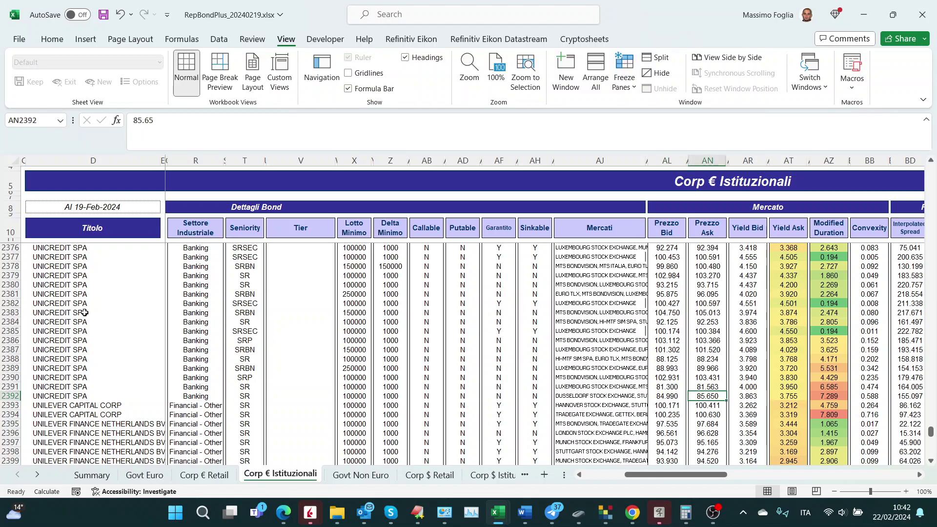
key(Left)
key(Left)
key(Right)
key(Right)
key(Left)
key(Left)
key(Right)
key(Left)
key(Right)
key(Right)
key(Left)
key(Left)
Check the Unicredit 2032 bond's ask yield in AT2392 against its ask price in AN2392.
key(Right)
key(Right)
key(Right)
key(Right)
key(Right)
key(Right)
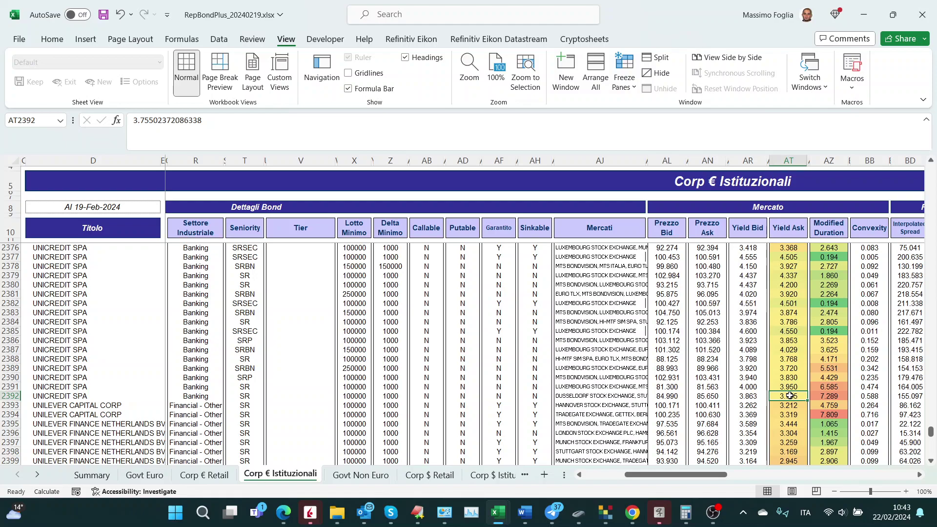
click(711, 397)
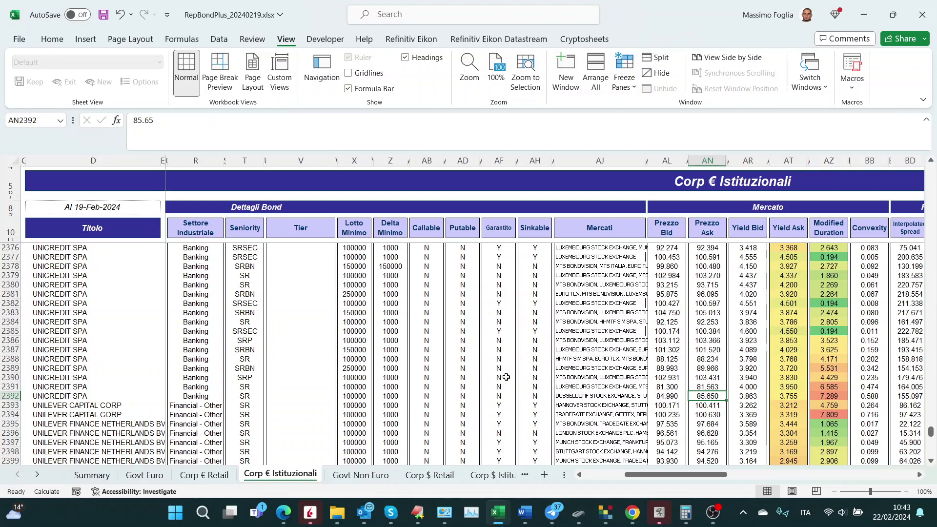
Switch to the Curve.xlsx workbook and inspect Bond 2's initial outlay formula in B28 of the Bond sheet.
key(alt+Tab)
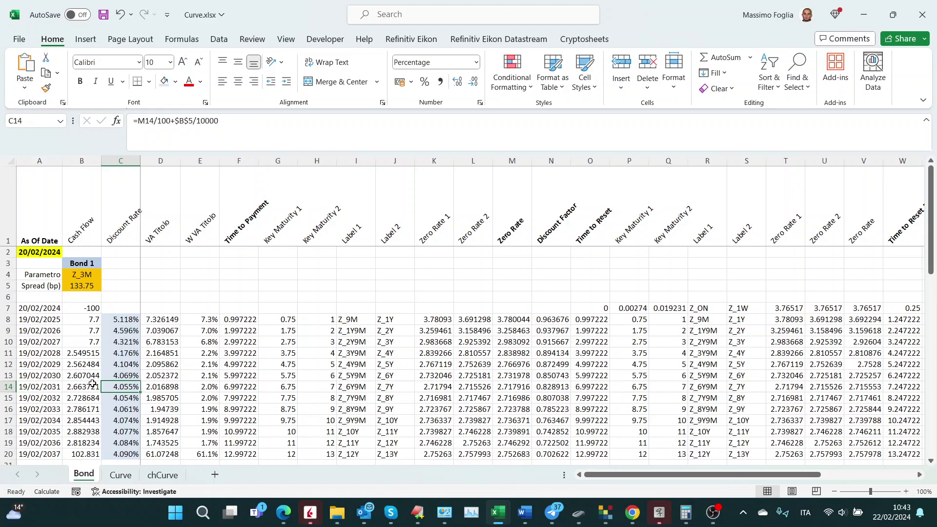
key(Page_Down)
key(Up)
key(Up)
key(Up)
key(Up)
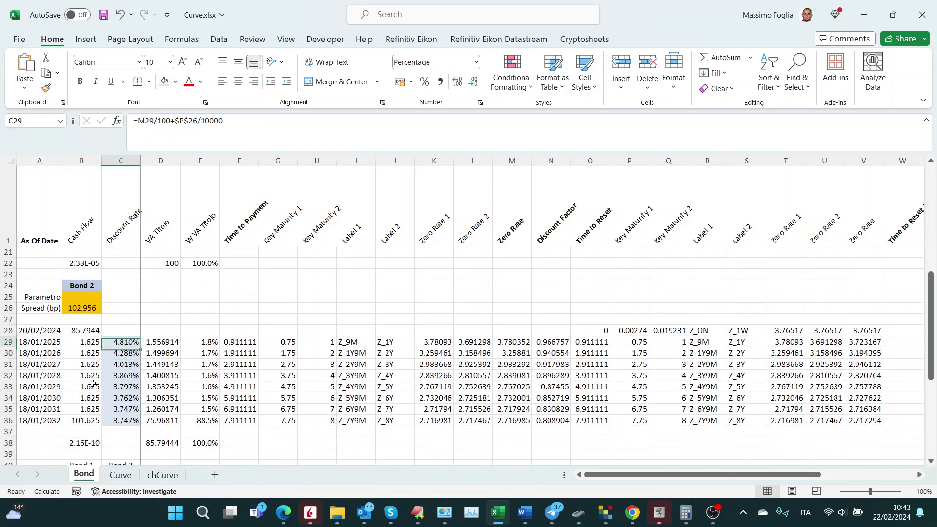
key(Left)
key(Up)
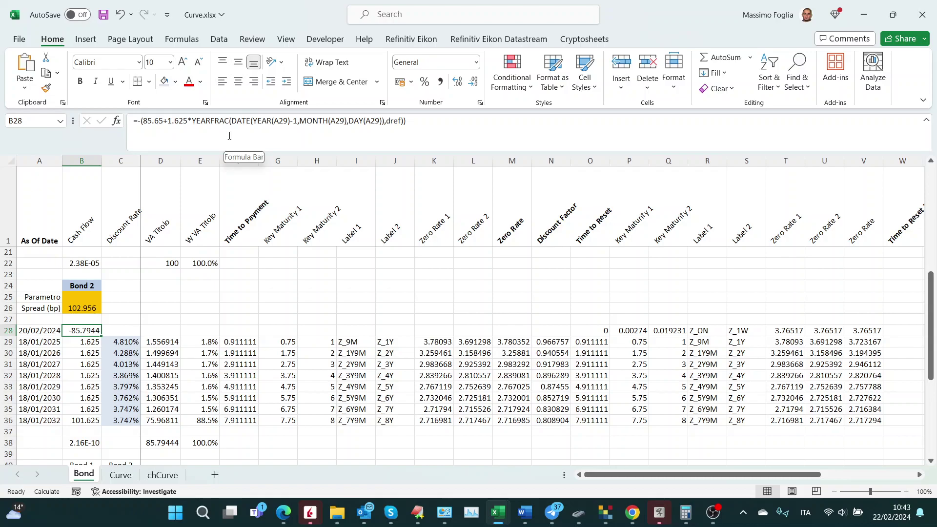
Review Bond 2's yearly coupon cash flows in column B of the Bond sheet.
key(Down)
key(Down)
key(Down)
key(Down)
key(Down)
key(Down)
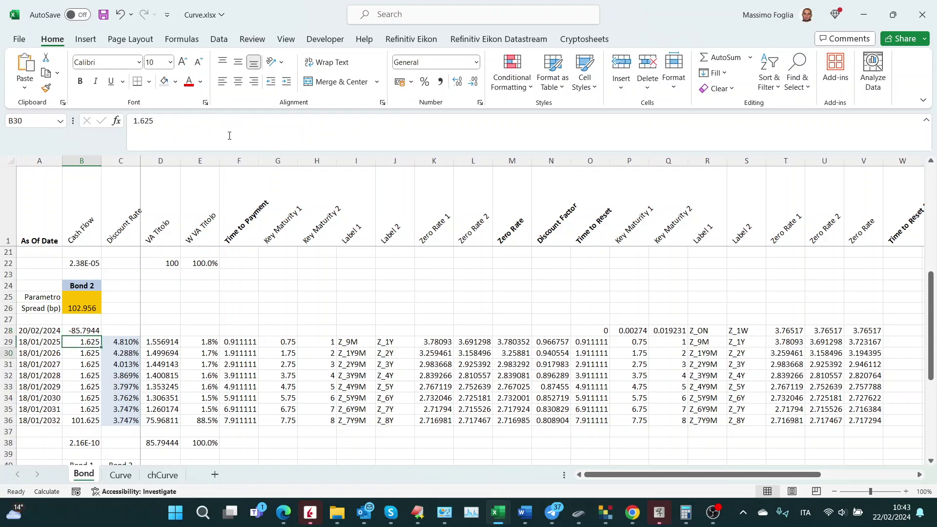
key(Down)
key(Down)
key(Down)
key(Up)
key(Up)
key(Up)
key(Up)
key(Up)
key(Up)
key(Up)
key(Up)
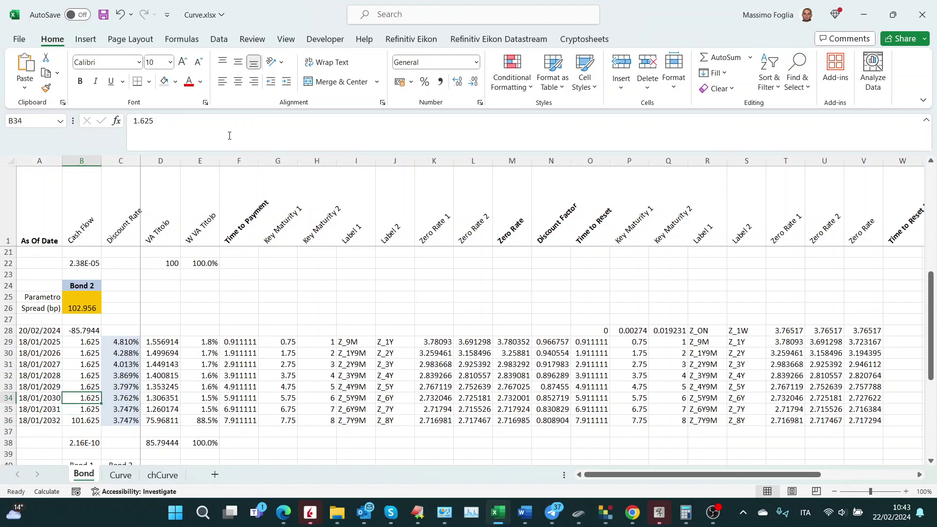
Check Bond 2's spread in basis points in cell B26.
key(Right)
key(Right)
key(Left)
key(Left)
key(Up)
key(Up)
key(Up)
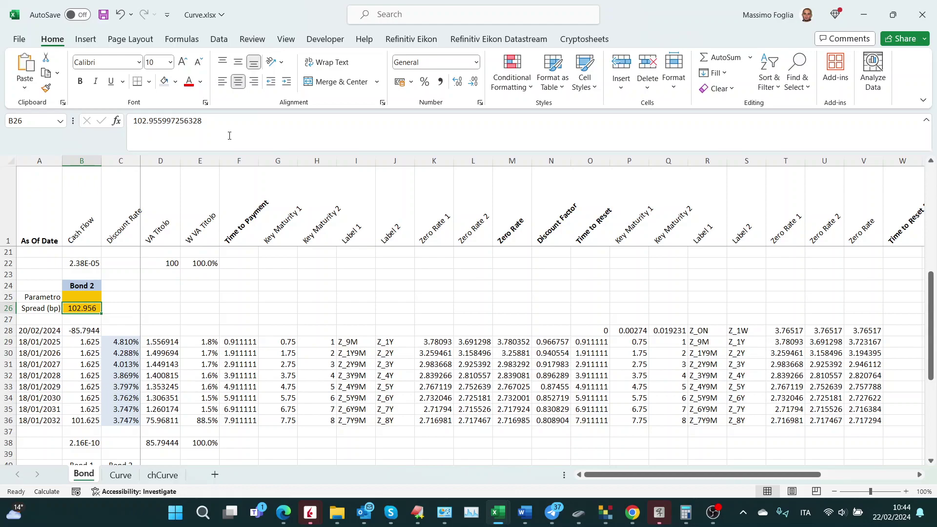
Go over the cells linking Bond 2's spread to its initial cash flow, finishing on the spread in B26.
key(Right)
key(Right)
key(Left)
key(Left)
key(Down)
key(Down)
key(Up)
key(Up)
key(Right)
key(Right)
key(Down)
key(Down)
key(Left)
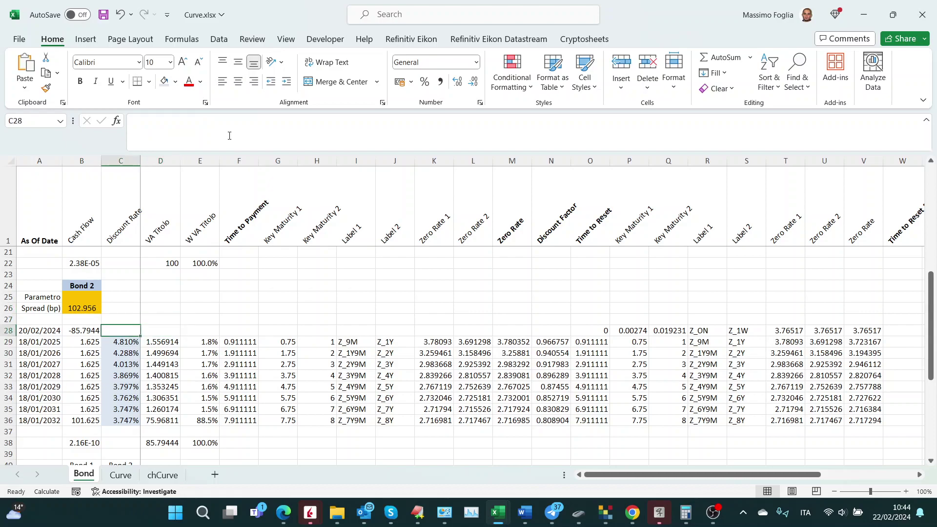
key(Up)
key(Up)
key(Left)
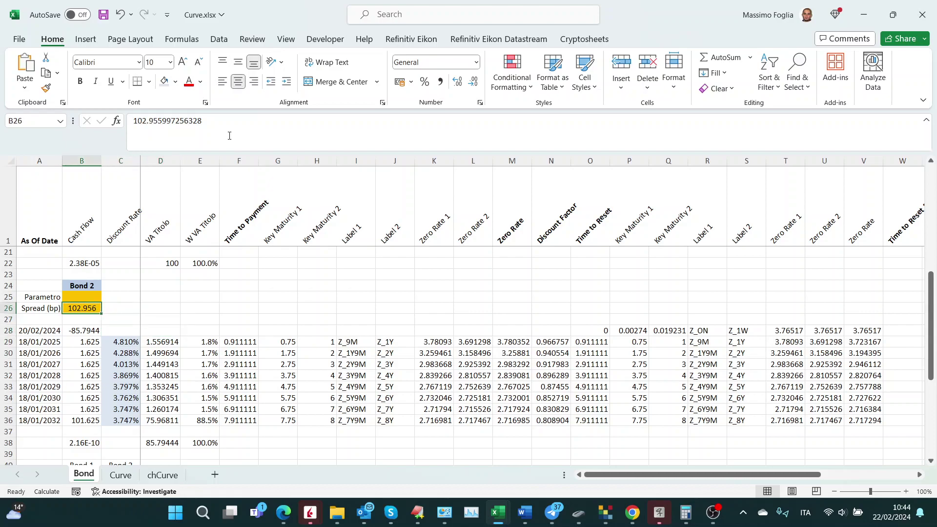
Examine the present value formulas of Bond 2's cash flows in D29:D36.
key(Right)
key(Right)
key(Down)
key(Down)
key(Down)
key(Down)
key(Down)
key(Down)
key(Down)
key(Down)
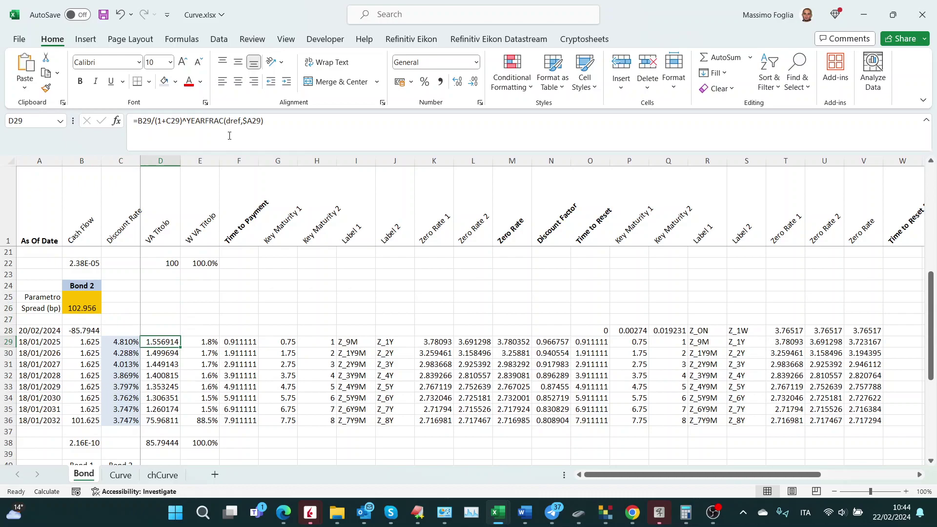
key(Down)
key(Down)
key(Down)
key(Down)
key(Up)
key(Up)
key(Up)
key(Up)
key(Up)
key(Up)
key(Up)
key(Up)
key(Up)
key(Up)
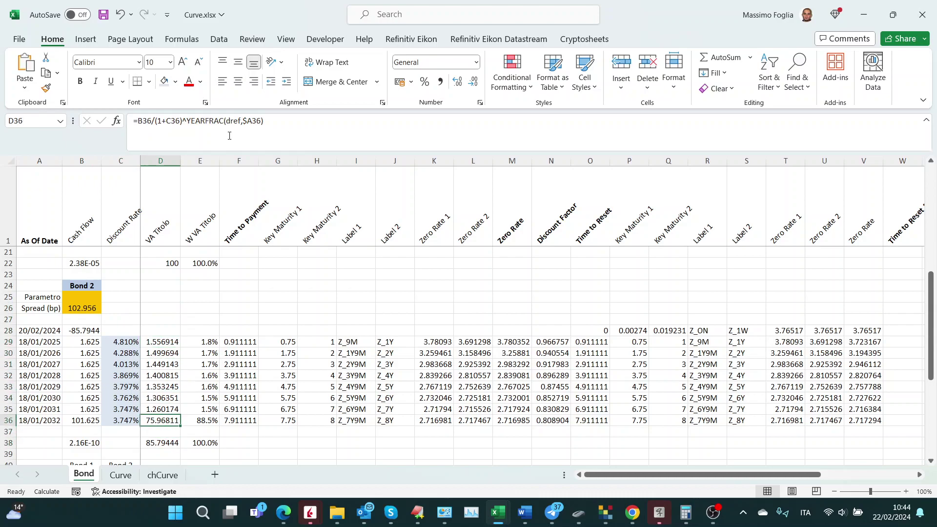
Recheck Bond 2's initial outlay in B28 and compare Bond 2 with Bond 1's spread in B5.
key(Left)
key(Left)
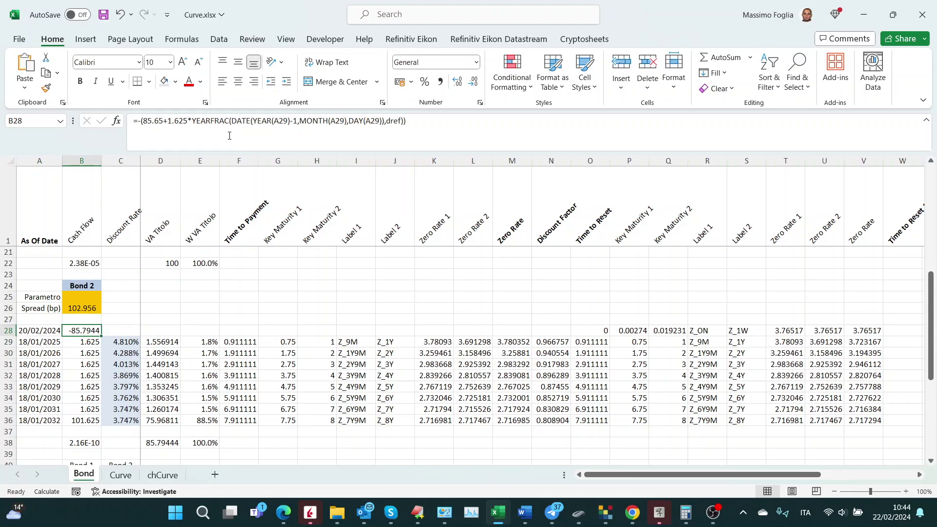
key(Page_Up)
key(Up)
key(Up)
key(Up)
key(Up)
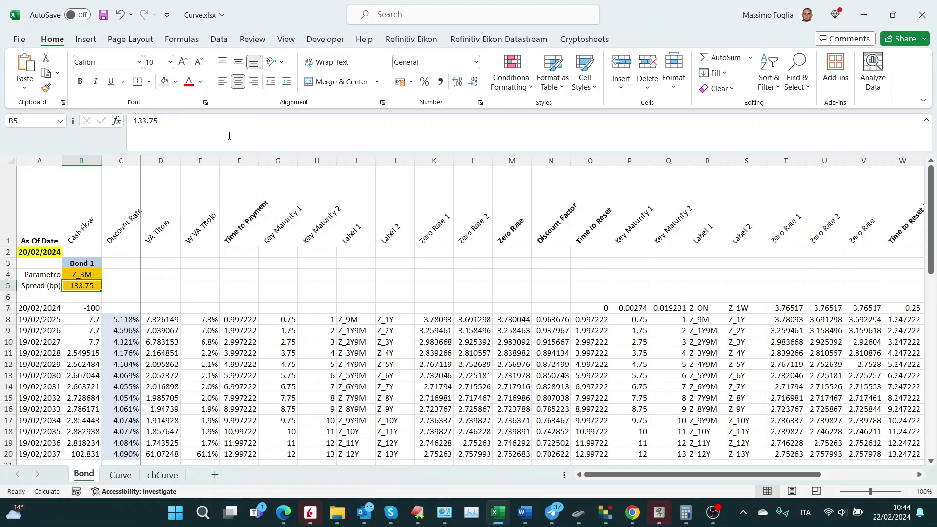
Go down column B from Bond 1's spread through its cash flows to compare it with Bond 2's spread in B26.
key(Down)
key(Down)
key(Down)
key(Down)
key(Down)
key(Down)
key(Down)
key(Down)
key(Down)
key(Down)
key(Down)
key(Down)
key(Down)
key(Down)
key(Down)
key(Down)
key(Down)
key(Down)
key(Down)
key(Down)
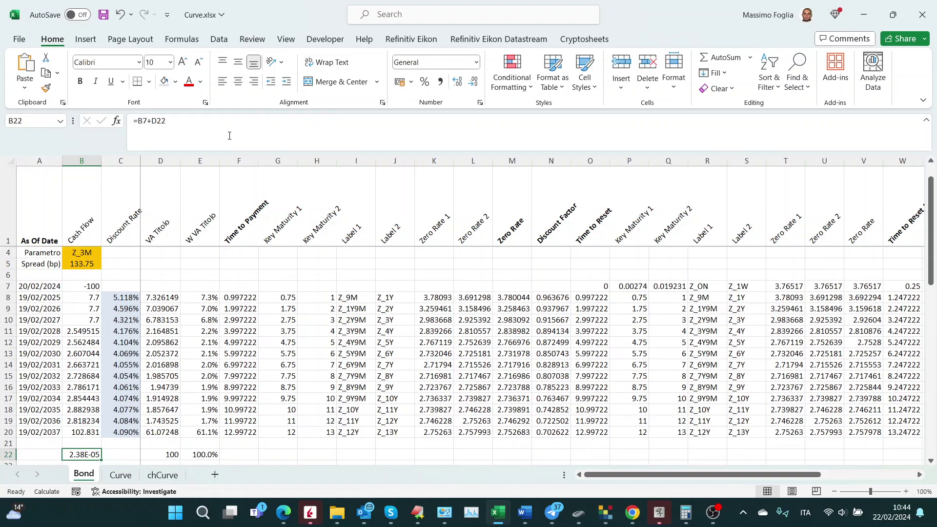
key(Down)
key(Down)
key(Down)
key(Up)
key(Up)
key(Up)
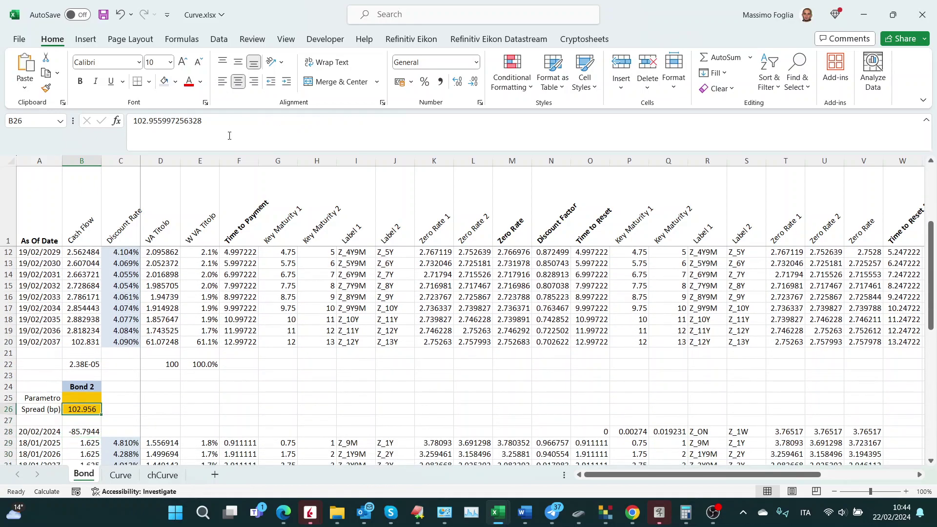
Review Bond 2's initial outlay and annual coupons below B28, finishing back on its spread in B26.
key(Down)
key(Down)
key(Down)
key(Up)
key(Up)
key(Up)
key(Down)
key(Down)
key(Down)
key(Down)
key(Down)
key(Down)
key(Down)
key(Down)
key(Down)
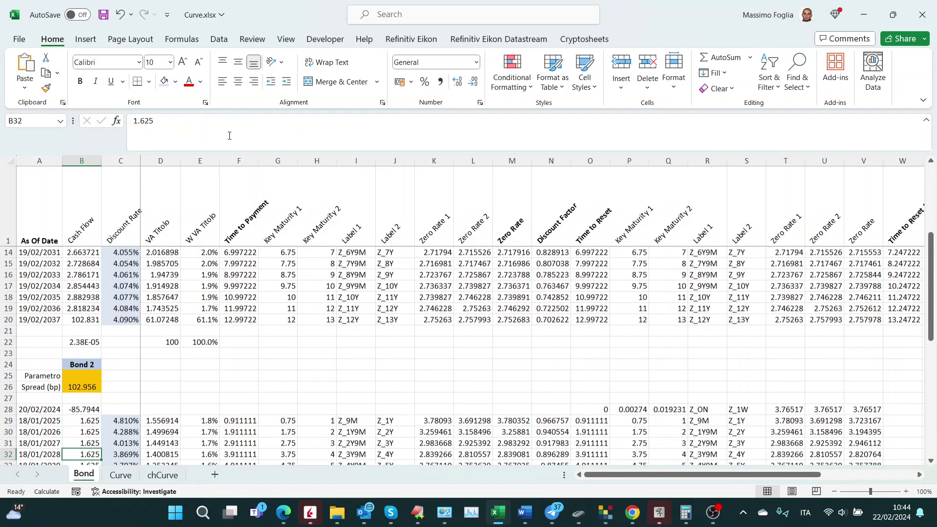
key(Down)
key(Up)
key(Up)
key(Up)
key(Up)
key(Up)
key(Up)
key(Up)
key(Up)
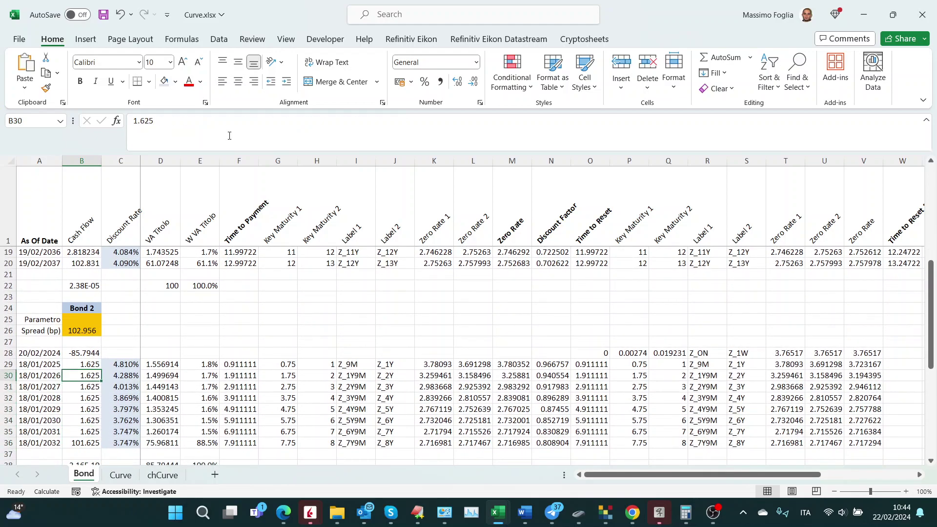
key(Up)
key(Up)
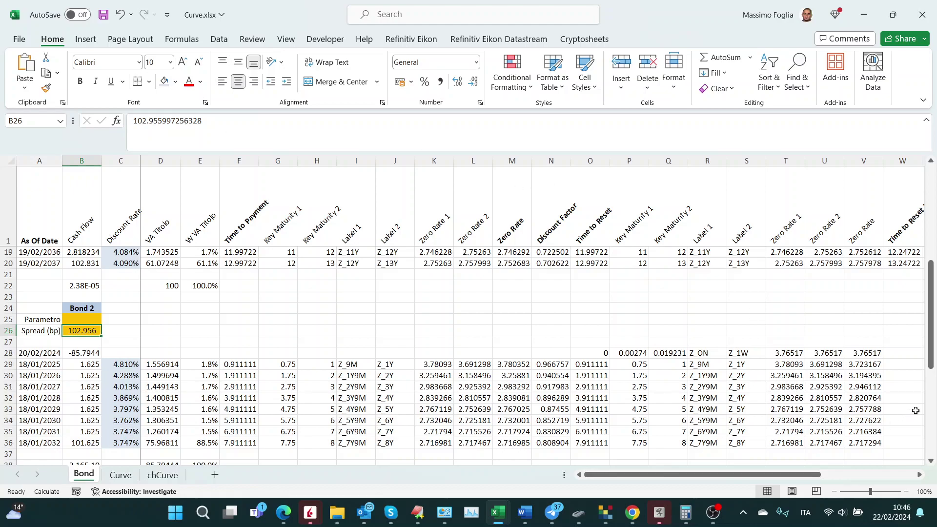
Examine the zero rate curve charts on the chCurve sheet, comparing the current curve with those of earlier dates.
mouse_move(931, 360)
mouse_down()
mouse_move(932, 387)
mouse_move(933, 373)
mouse_up()
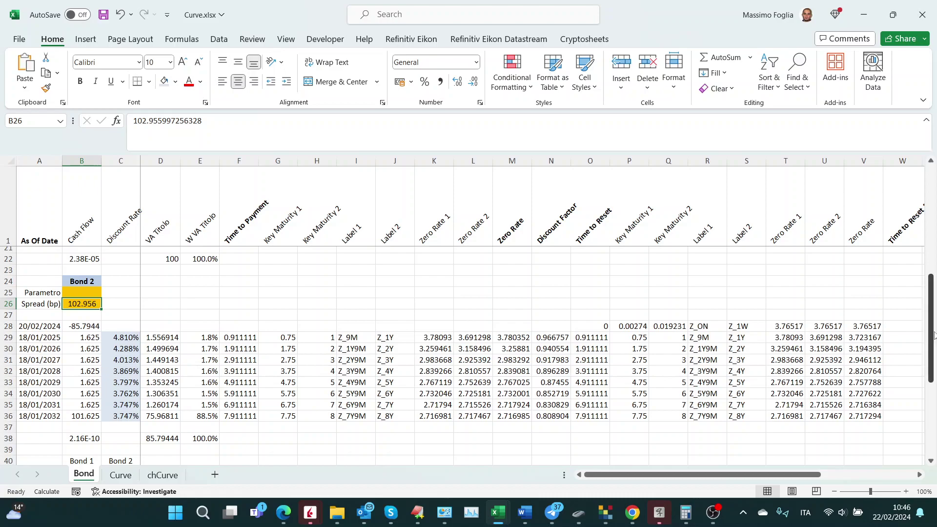
drag(932, 326, 925, 219)
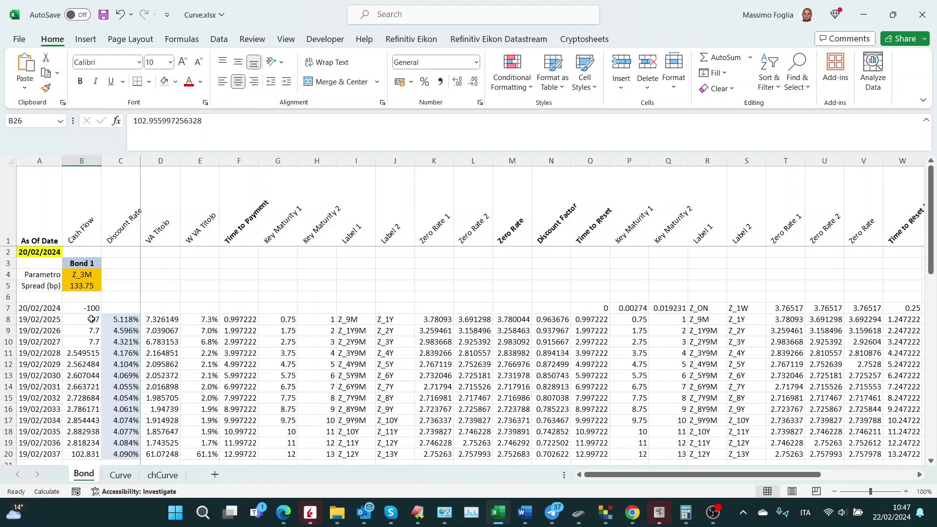
click(163, 475)
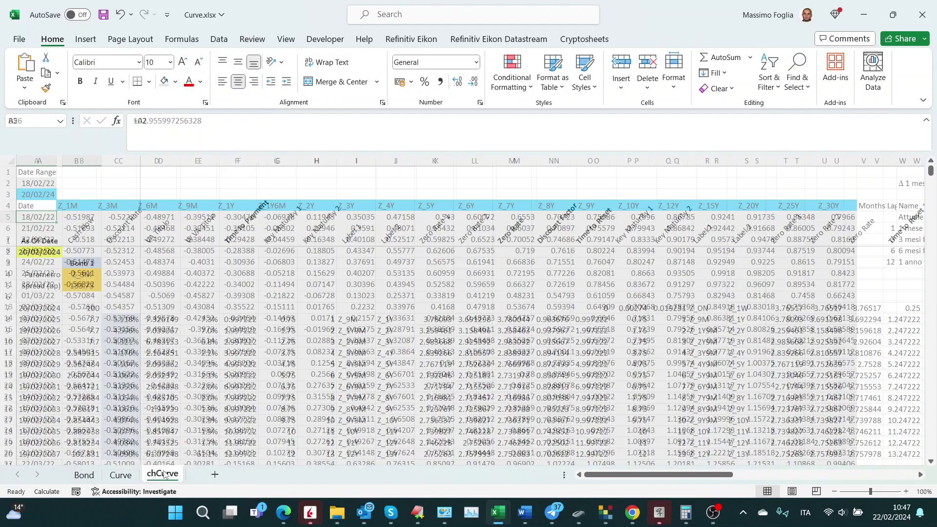
drag(717, 472, 824, 461)
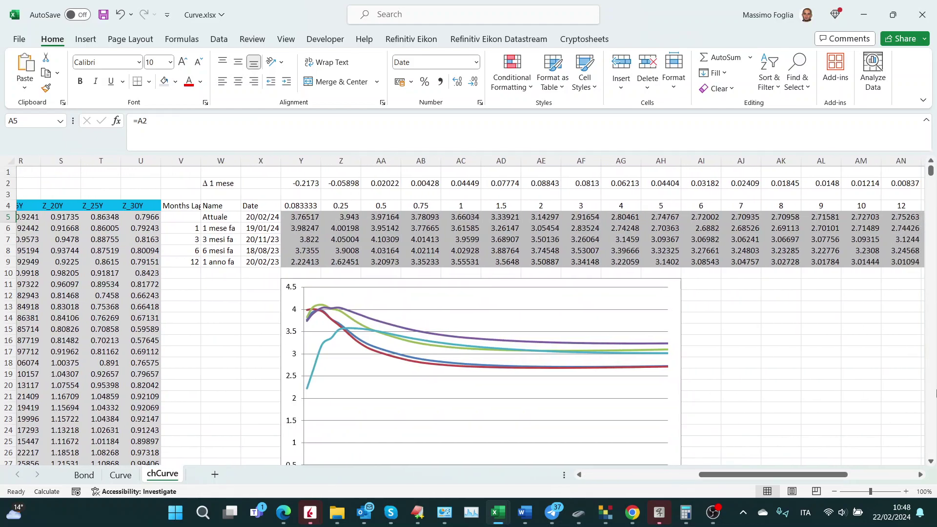
click(929, 417)
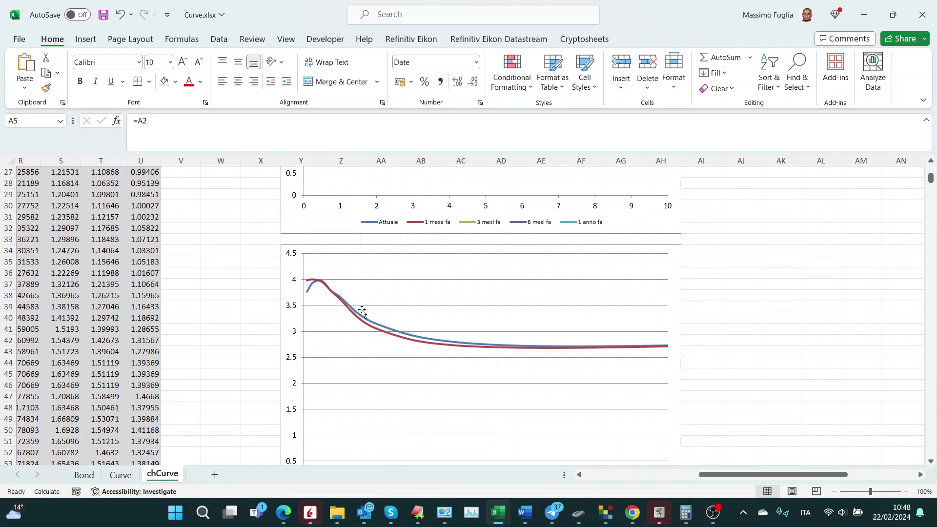
Return to the Bond sheet and examine the formulas of Bond 1's floating-rate cash flows from B11 downward.
click(95, 475)
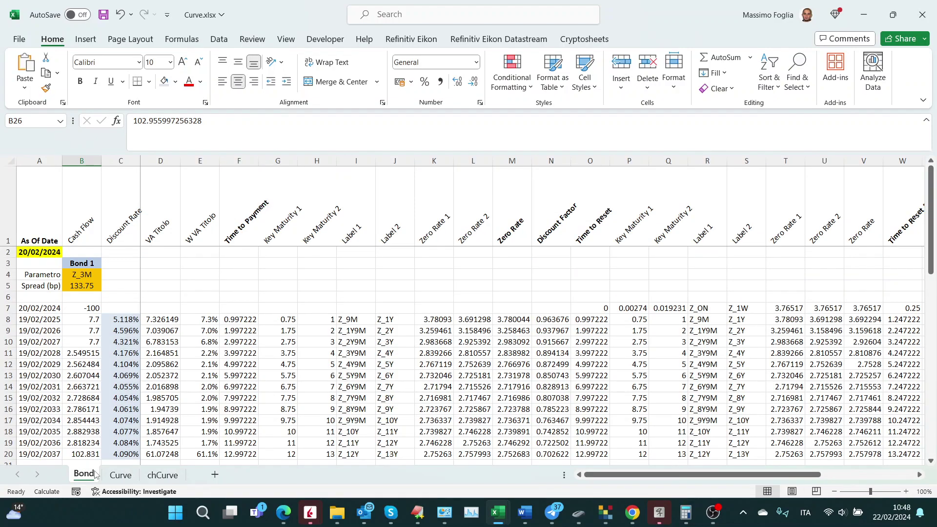
click(82, 352)
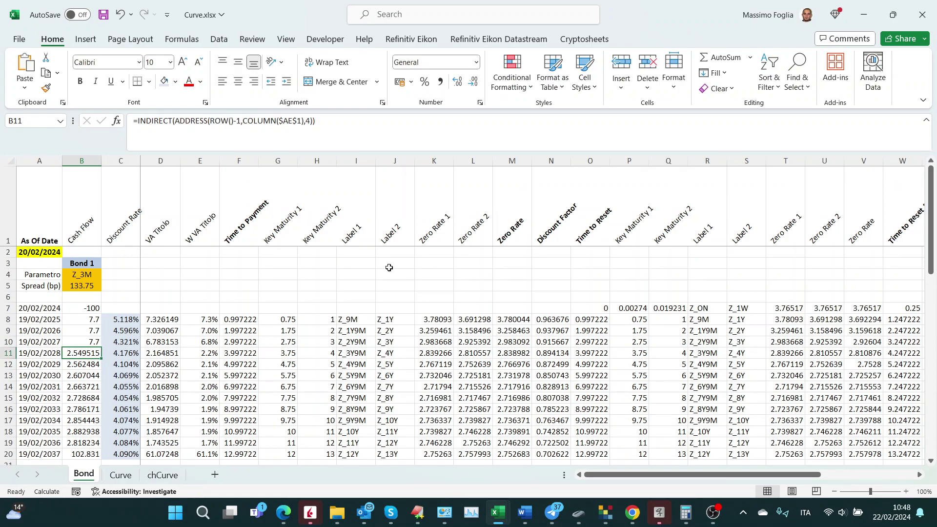
key(Down)
key(Down)
key(Down)
key(Down)
key(Down)
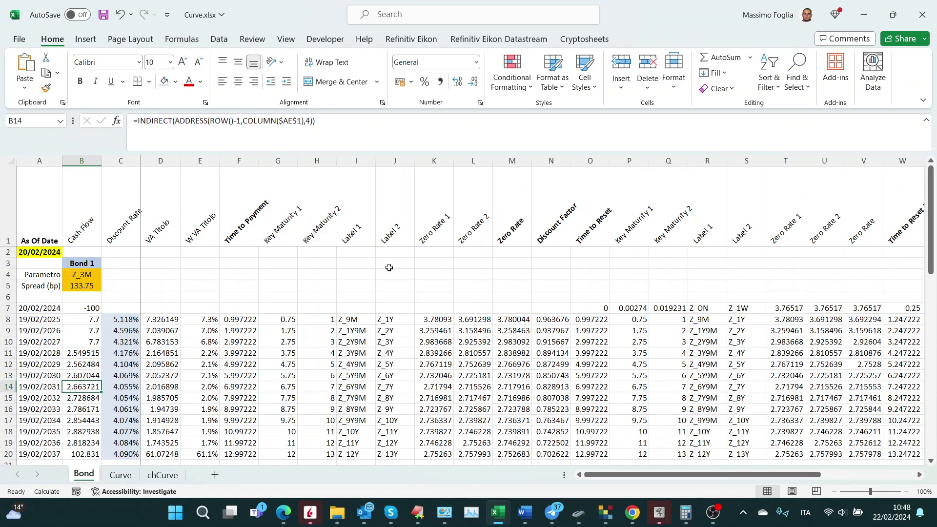
key(Down)
key(Down)
key(Down)
key(Down)
key(Up)
key(Up)
key(Up)
key(Up)
key(Up)
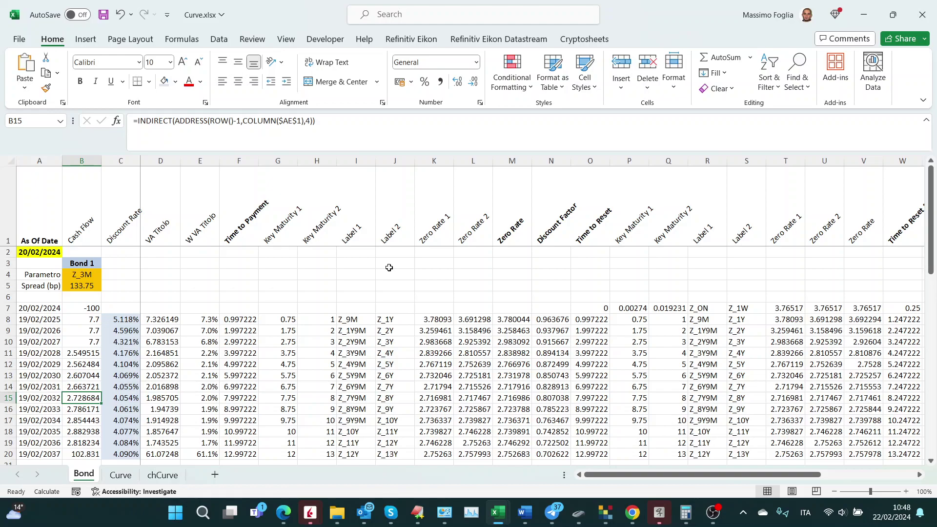
key(Up)
Inspect Bond 1's XIRR yield formula in B42 of the bond comparison table.
key(Page_Down)
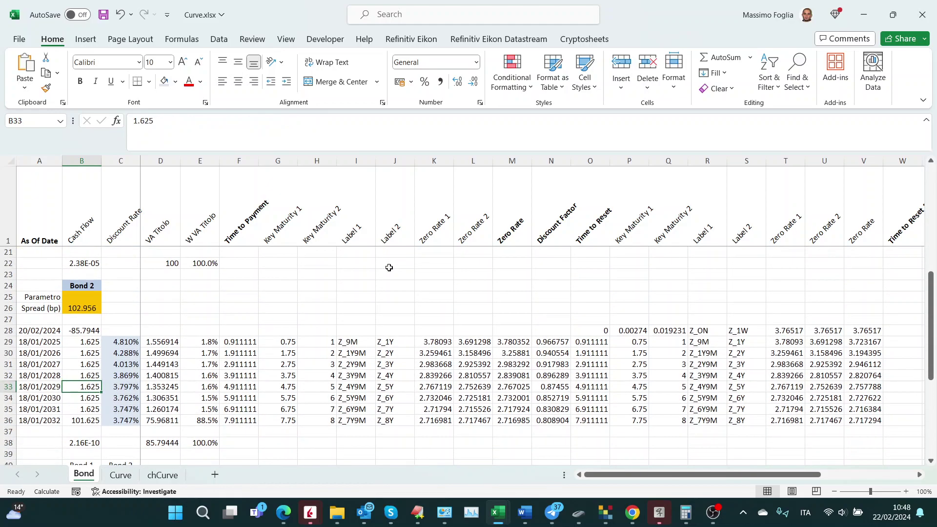
key(Page_Down)
key(Up)
key(Up)
key(Up)
key(Up)
key(Down)
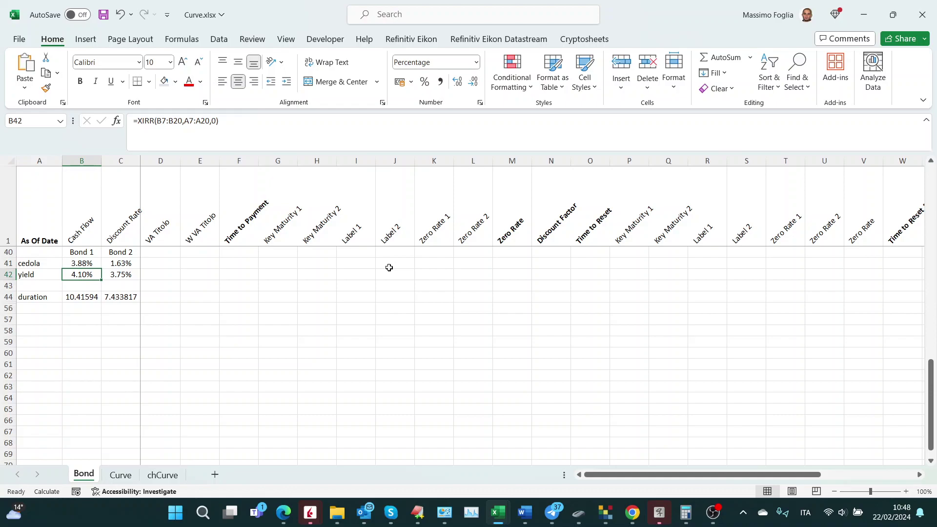
Pass over Bond 2's balance check in B38 and go back up to Bond 1's spread in B5.
key(ctrl+Up)
key(ctrl+Up)
key(ctrl+Up)
key(ctrl+Up)
key(ctrl+Up)
key(ctrl+Up)
key(ctrl+Up)
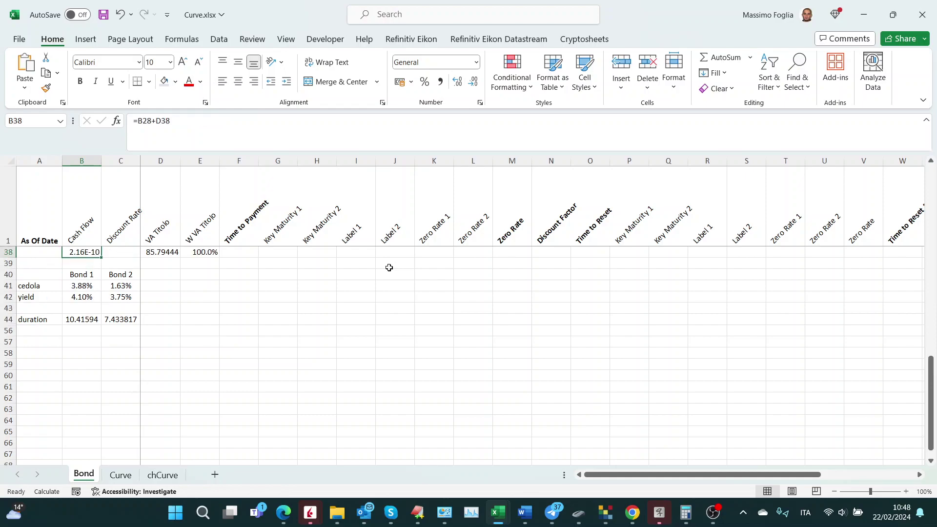
key(ctrl+Down)
key(ctrl+Down)
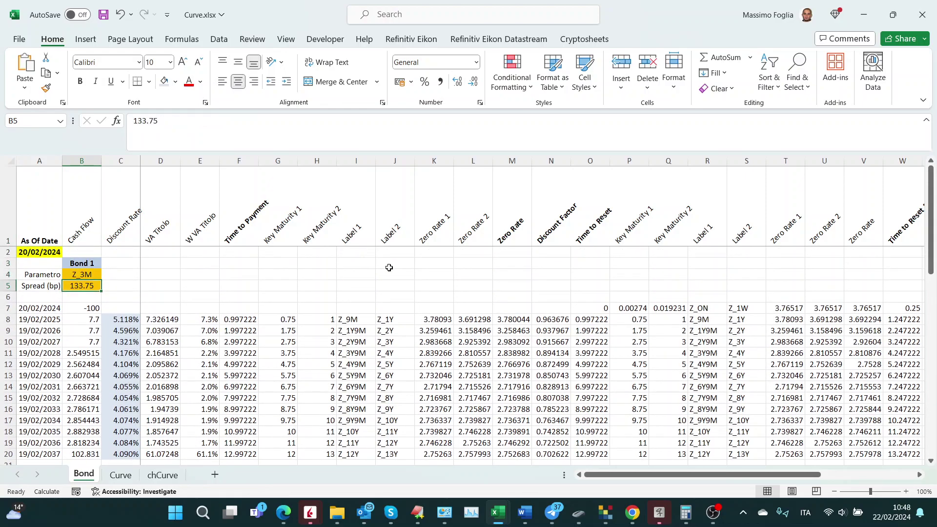
Go through Bond 1's cash flows from the initial outlay in B7 to the final payment in B20.
key(Down)
key(Down)
key(Down)
key(Down)
key(Down)
key(Down)
key(Down)
key(Down)
key(Down)
key(Down)
key(Down)
key(Down)
key(Down)
key(Down)
key(Down)
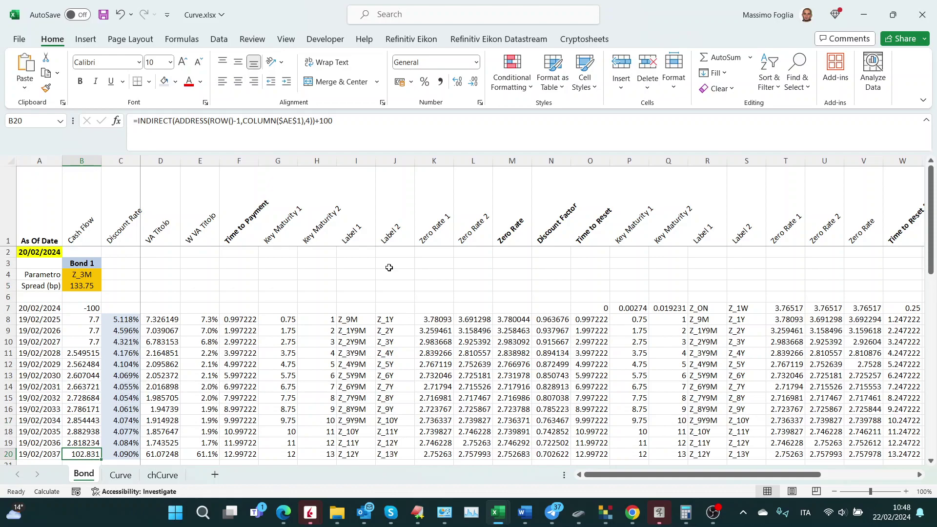
Continue down through Bond 2's spread and cash flows to its balance check in B38.
key(Down)
key(Down)
key(Down)
key(Down)
key(Down)
key(Down)
key(Down)
key(Down)
key(Down)
key(Down)
key(Down)
key(Down)
key(Down)
key(Down)
key(Down)
key(Down)
key(Down)
key(Down)
key(Down)
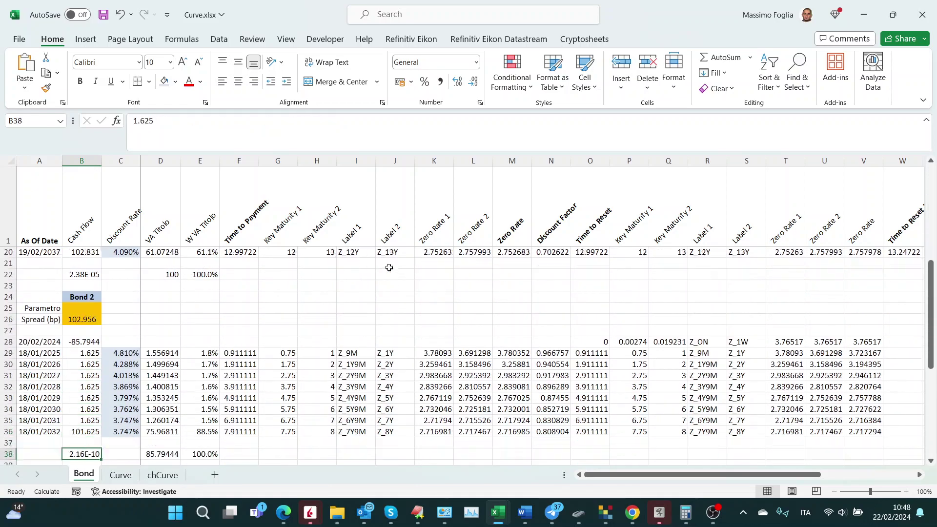
Review Bond 2's coupons back up from B36 to B29 and inspect the initial outlay formula in B28.
key(Up)
key(Up)
key(Up)
key(Up)
key(Up)
key(Up)
key(Up)
key(Up)
key(Up)
key(Up)
key(Up)
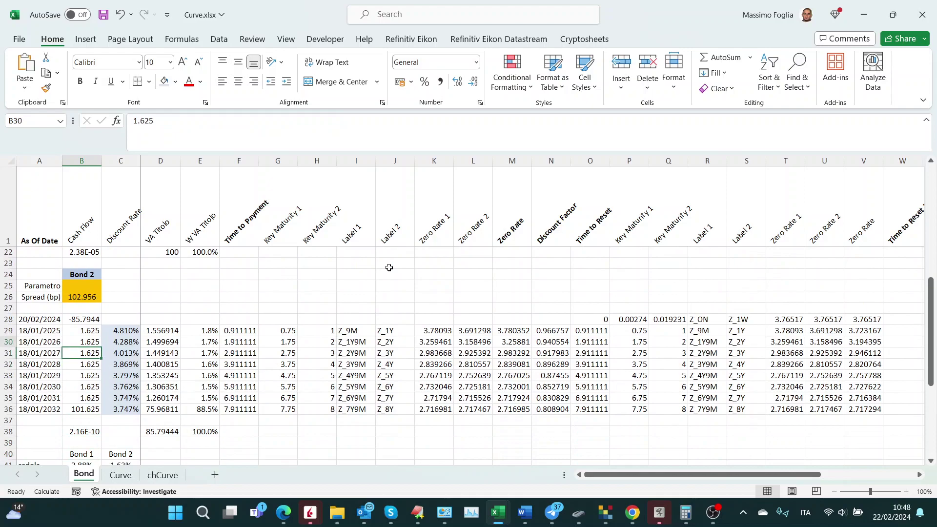
key(Down)
key(Down)
key(Down)
key(Up)
key(Up)
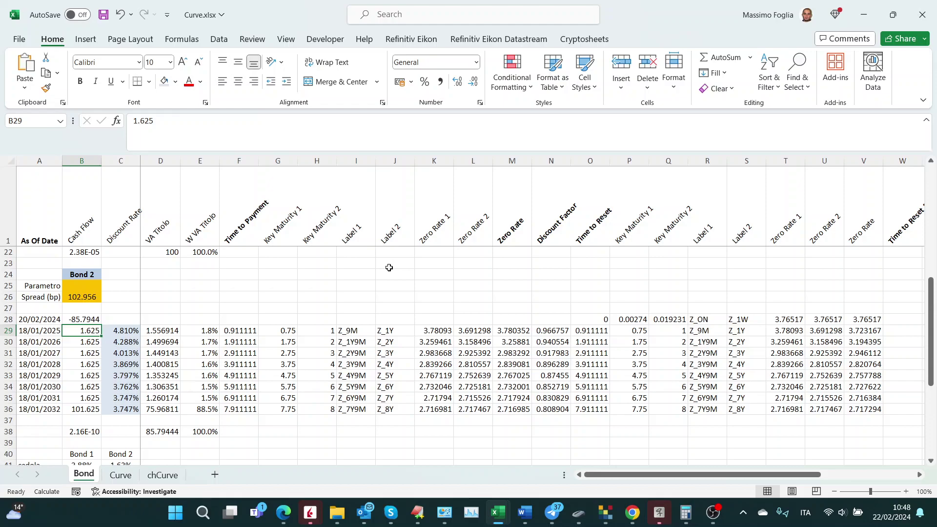
key(Up)
key(Up)
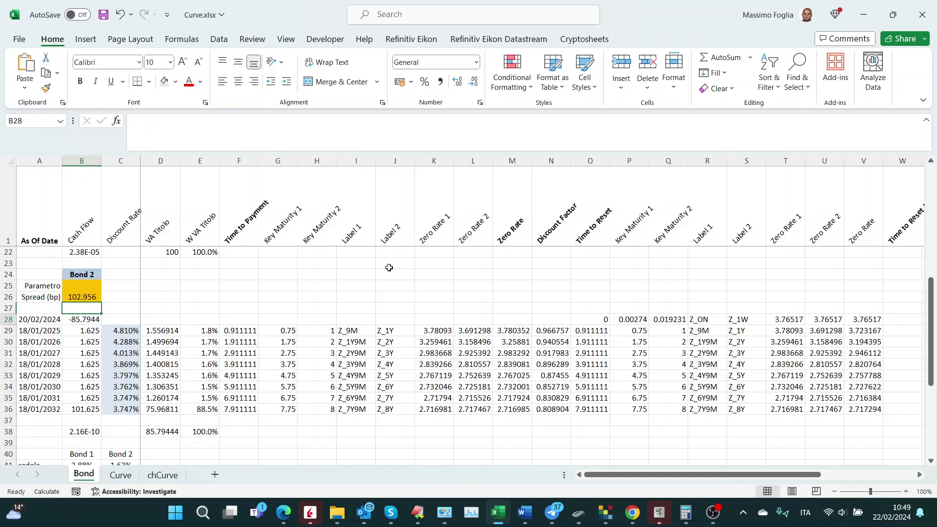
key(Down)
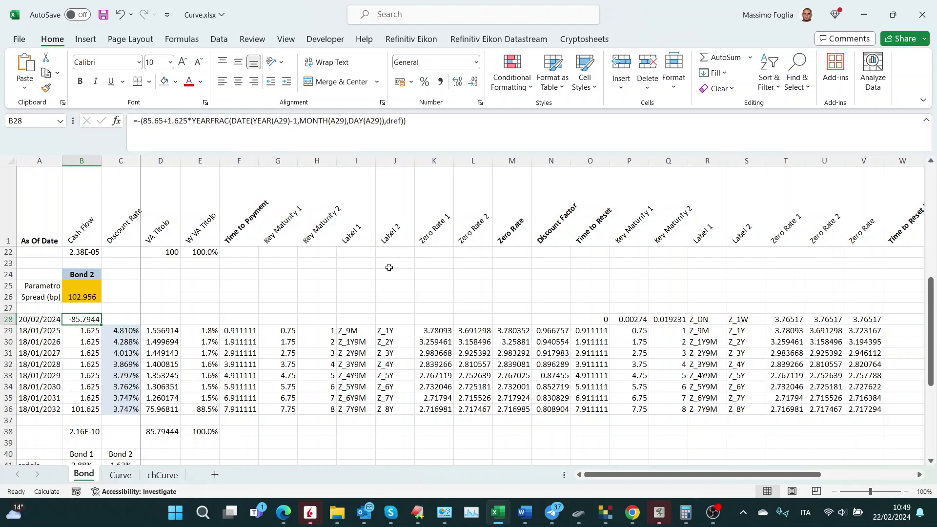
Recheck Bond 2's first cash flows around B28, ending on its spread in B26.
key(Down)
key(Down)
key(Up)
key(Up)
key(Up)
key(Down)
key(Up)
key(Up)
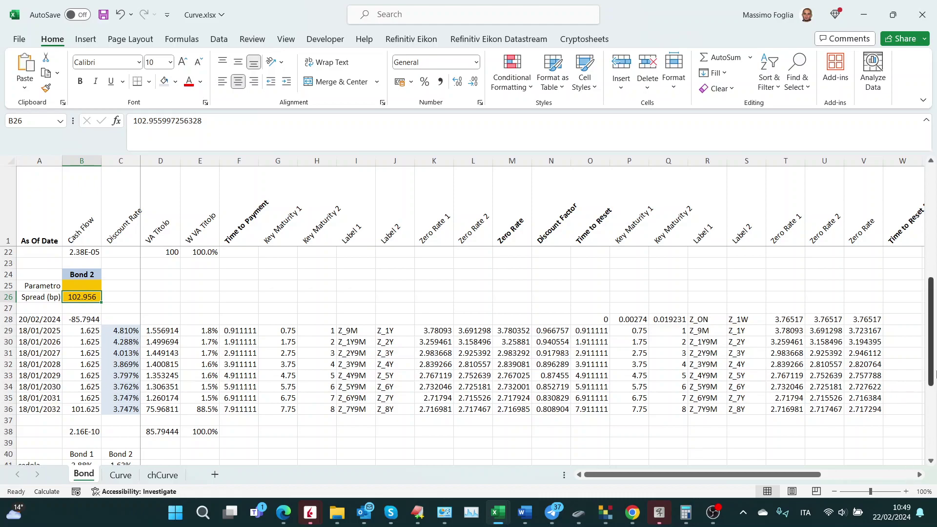
Inspect Bond 2's XIRR yield formula in C42 and compare it with Bond 1's yield.
drag(931, 380, 934, 400)
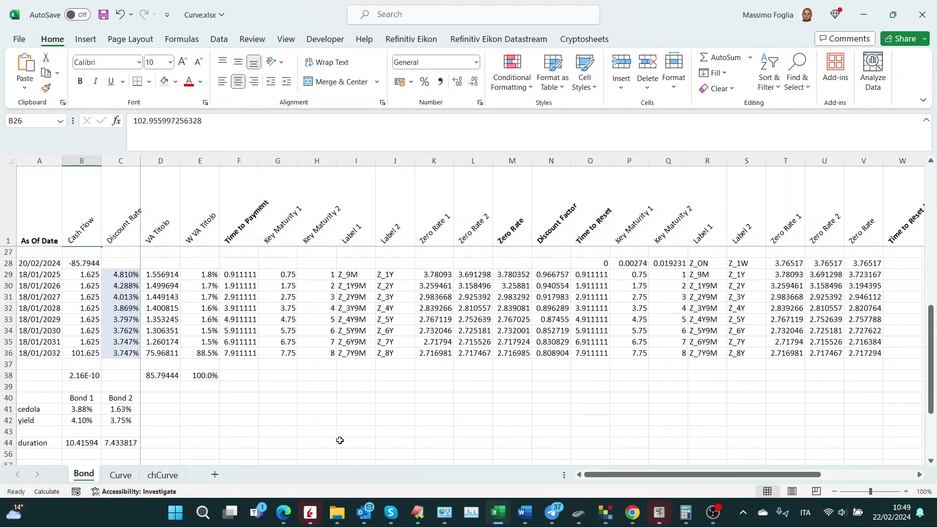
click(116, 422)
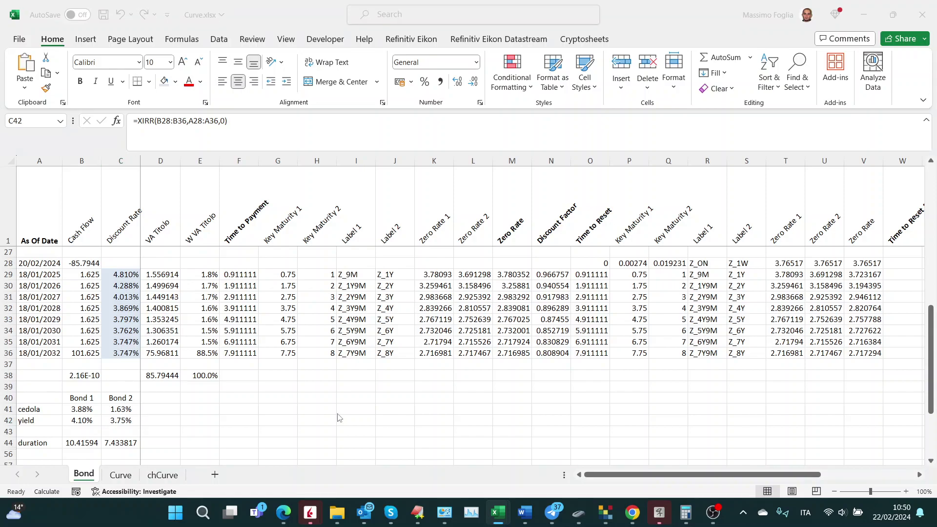
Switch to the RepBondPlus_20240219.xlsx workbook and select the UNICREDIT SPA bond in D2387 on the Corp € Istituzionali sheet.
key(alt+Tab)
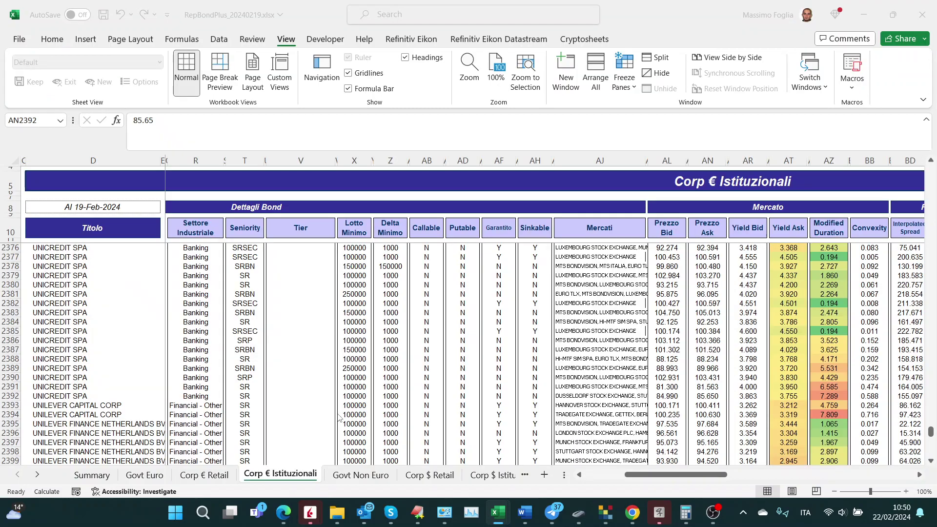
click(96, 354)
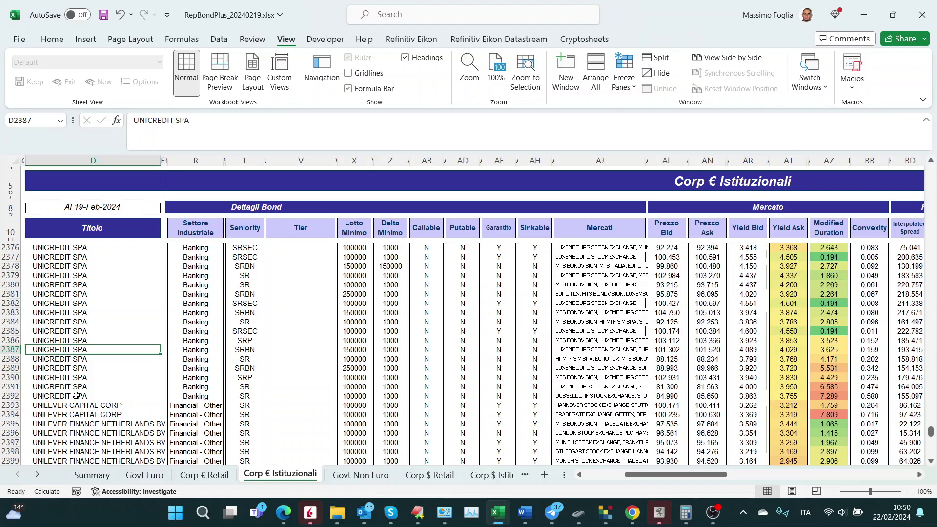
click(714, 517)
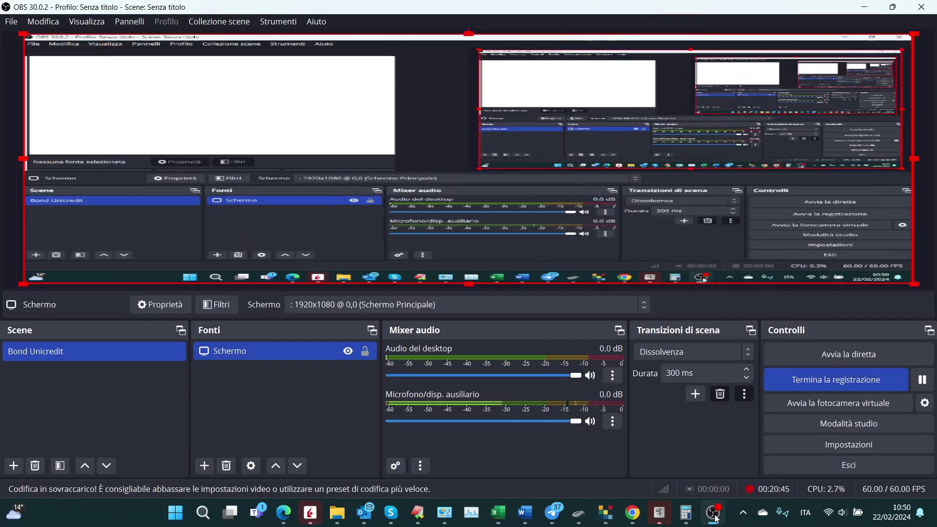